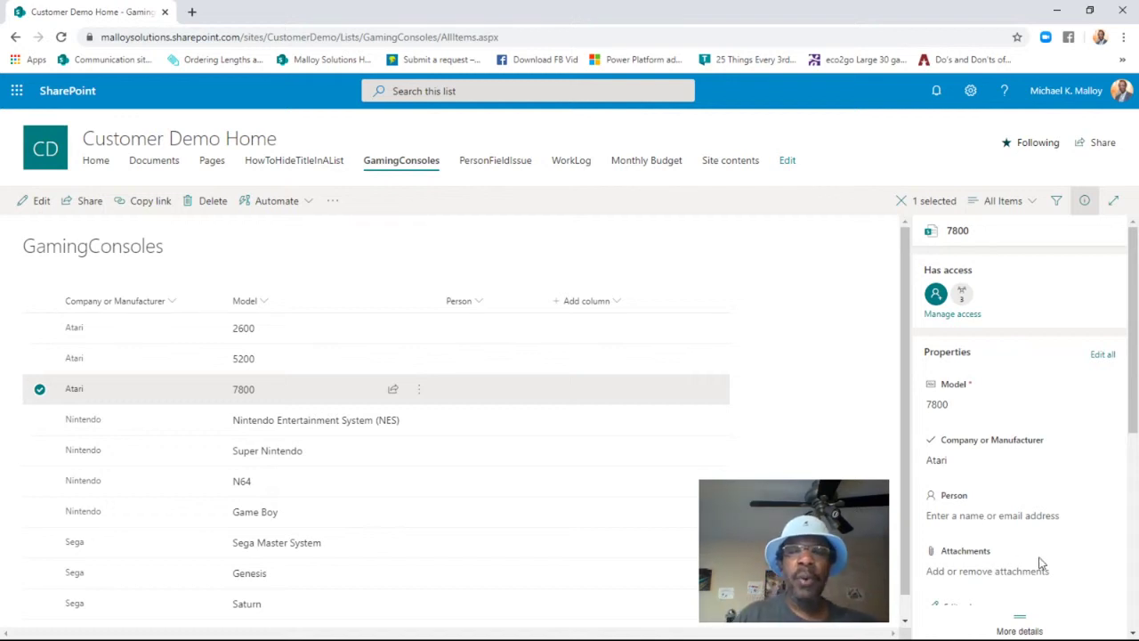
# - Clear the item selection and review the GamingConsoles list settings, including the list's columns and their types
pyautogui.click(40, 390)
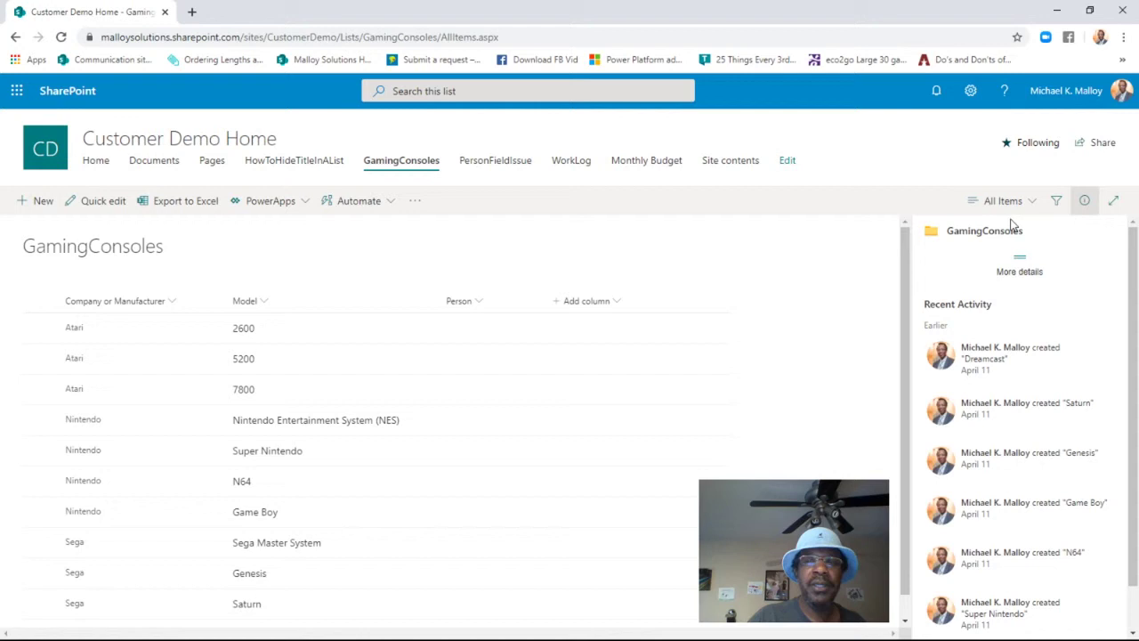
pyautogui.click(970, 90)
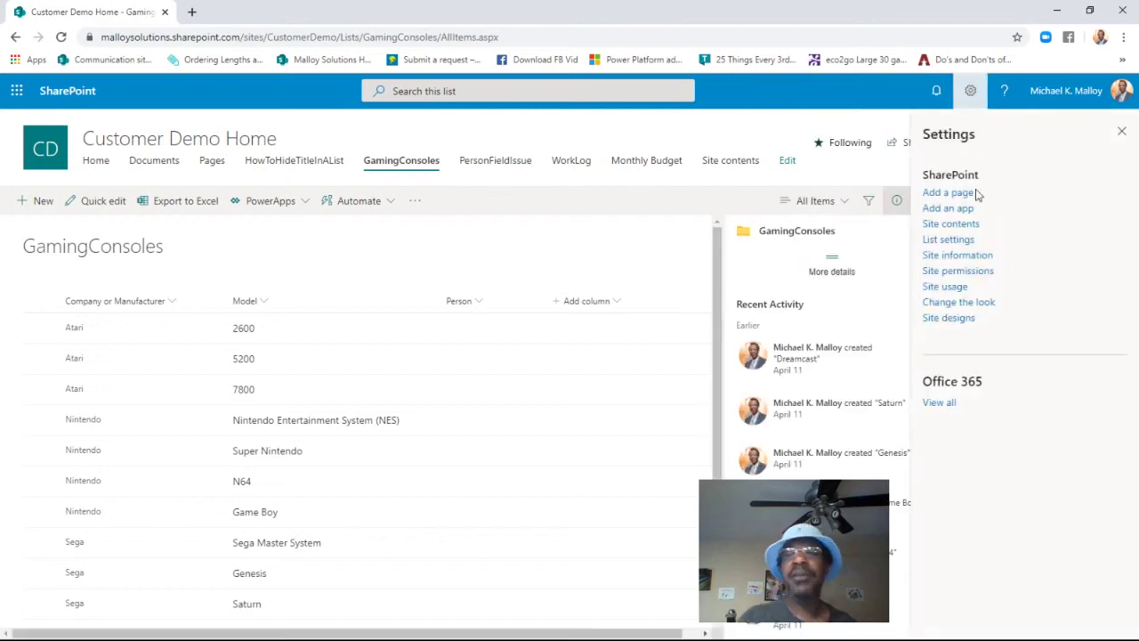
pyautogui.click(950, 242)
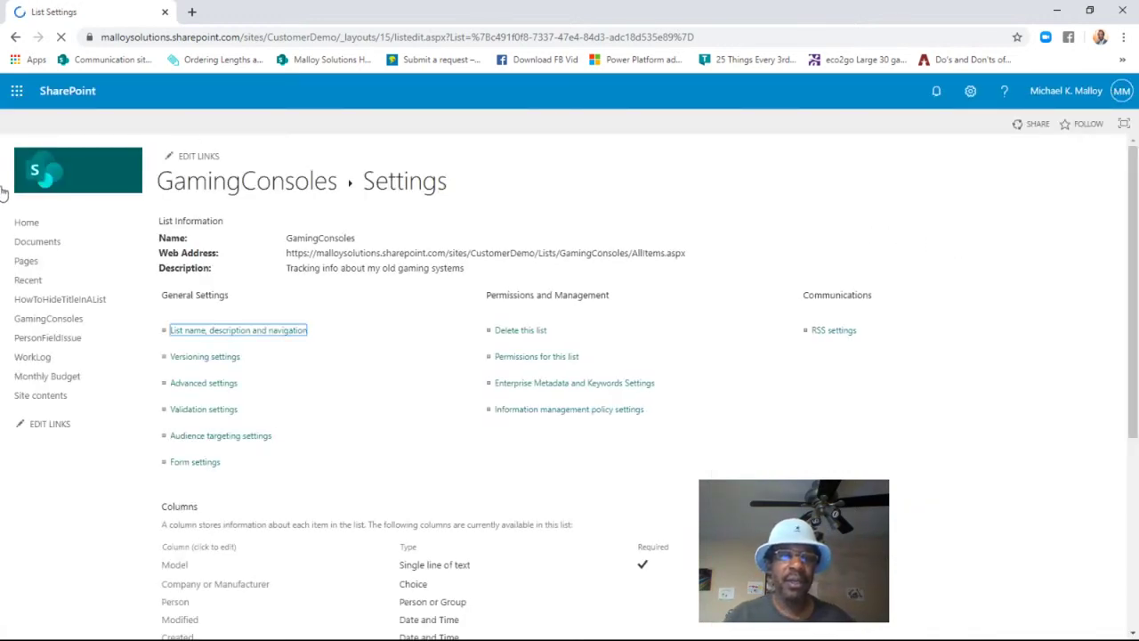
pyautogui.click(16, 39)
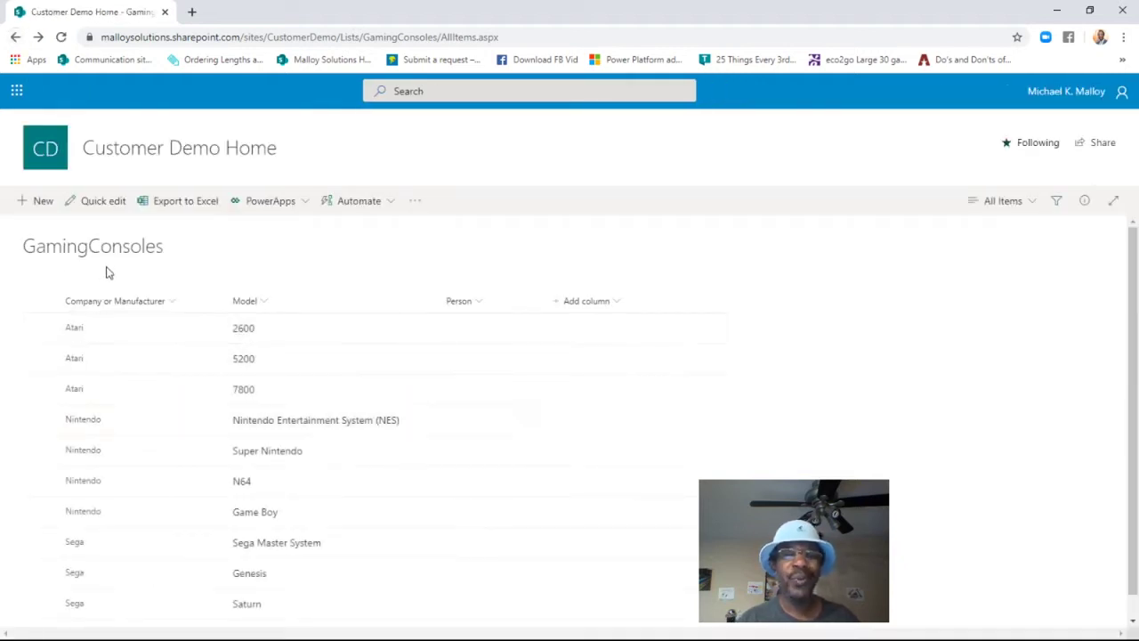
pyautogui.click(39, 36)
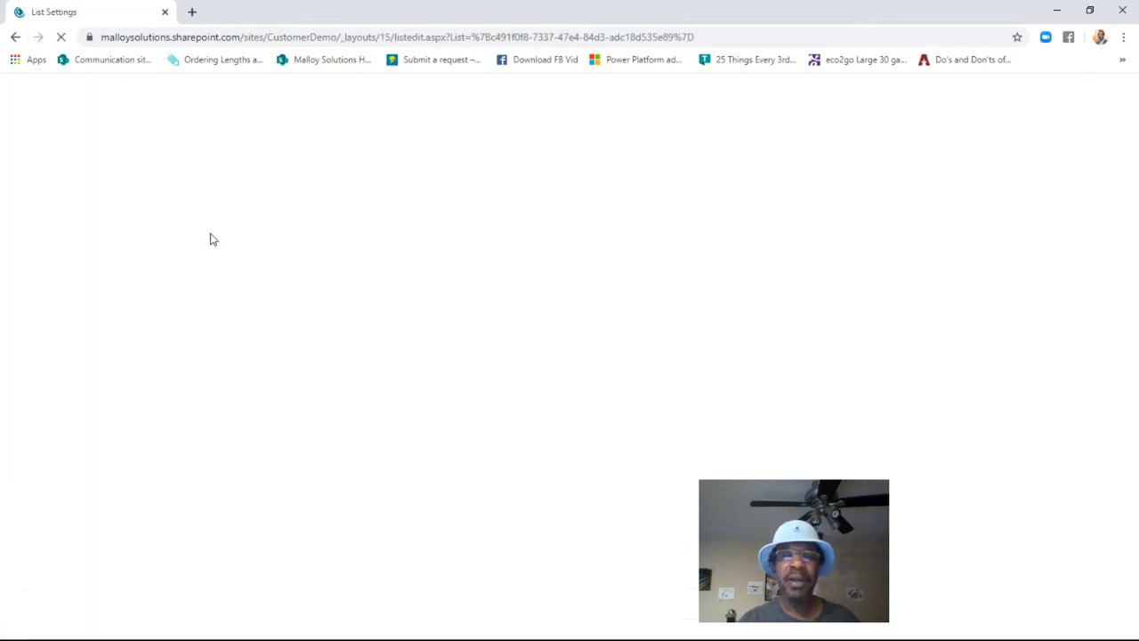
pyautogui.scroll(-3, 274, 378)
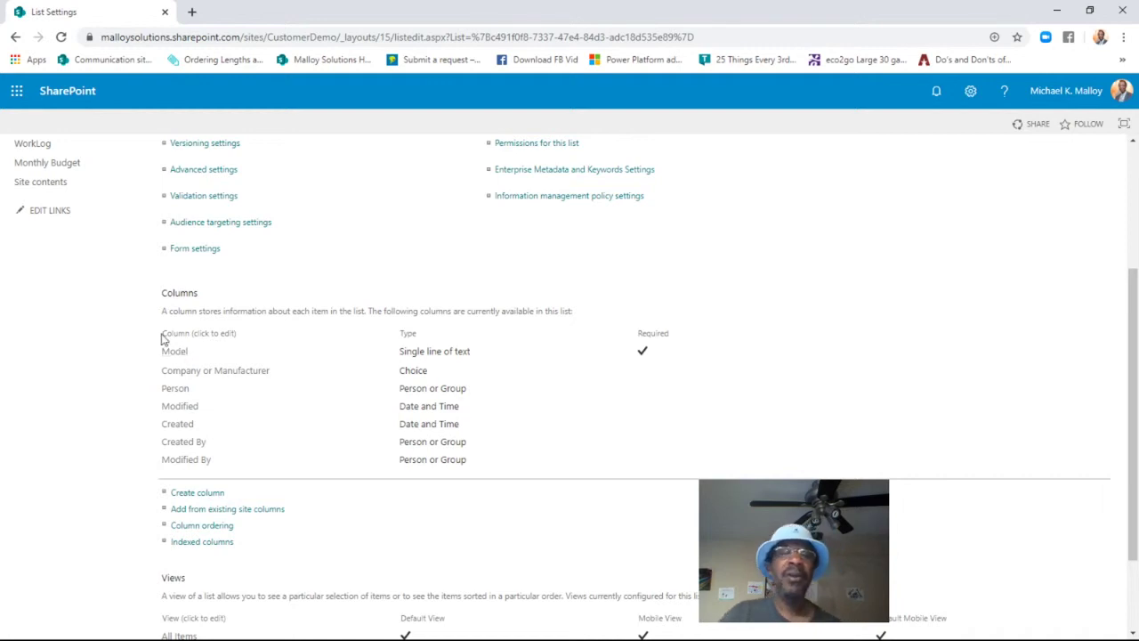
pyautogui.scroll(2, 126, 300)
pyautogui.scroll(1, 127, 300)
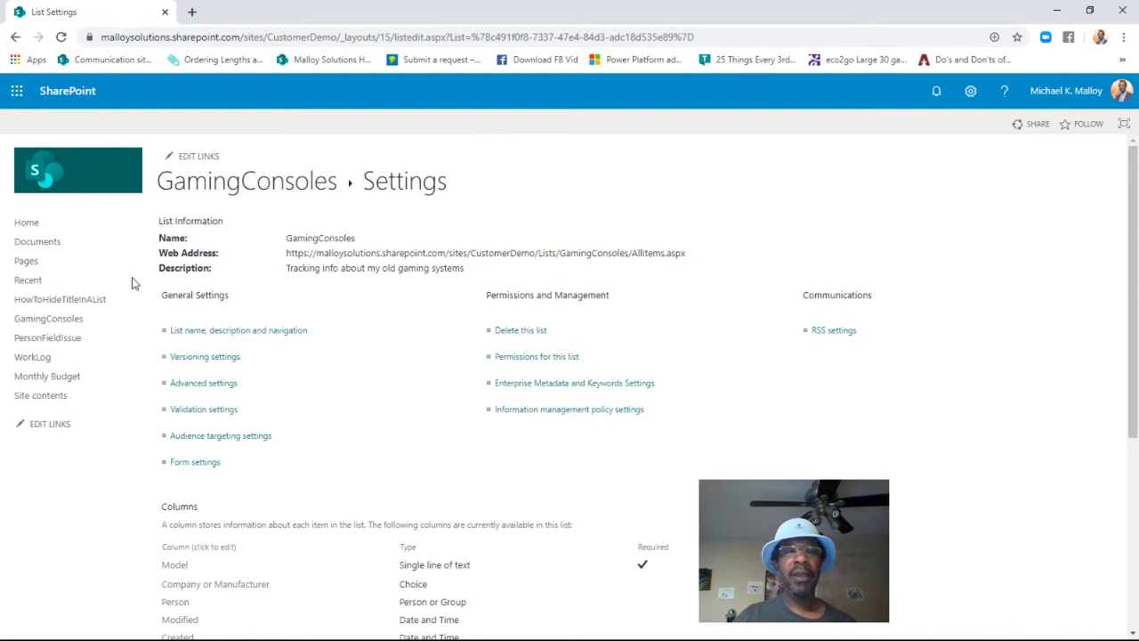
pyautogui.click(15, 37)
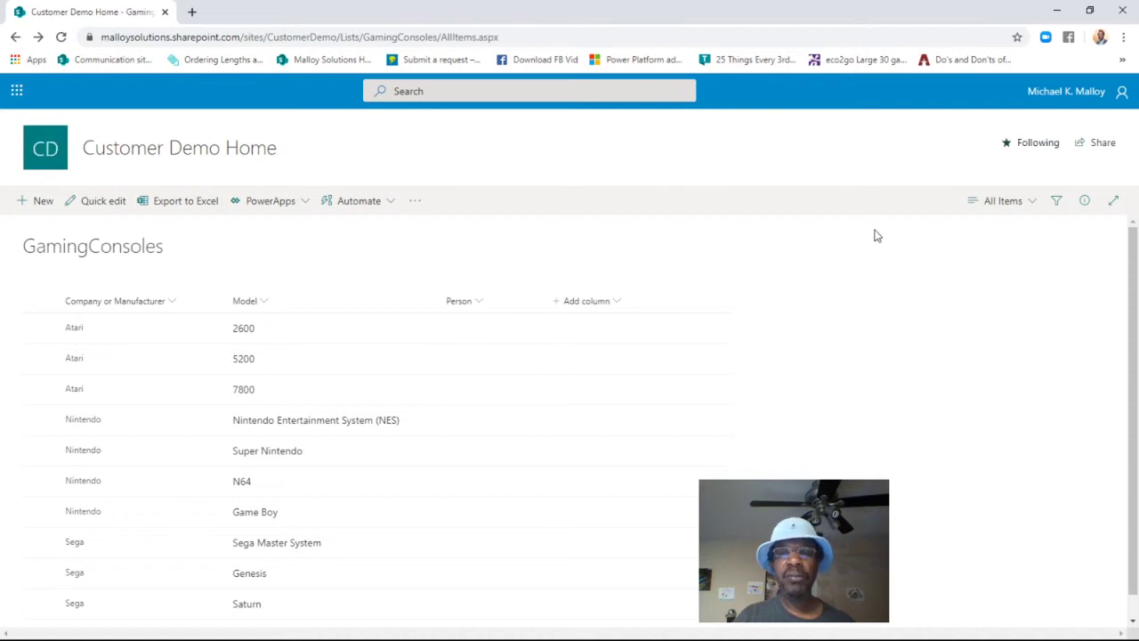
# - Enable conditional formatting on entire rows in the current All Items view and save the view format
pyautogui.click(1010, 203)
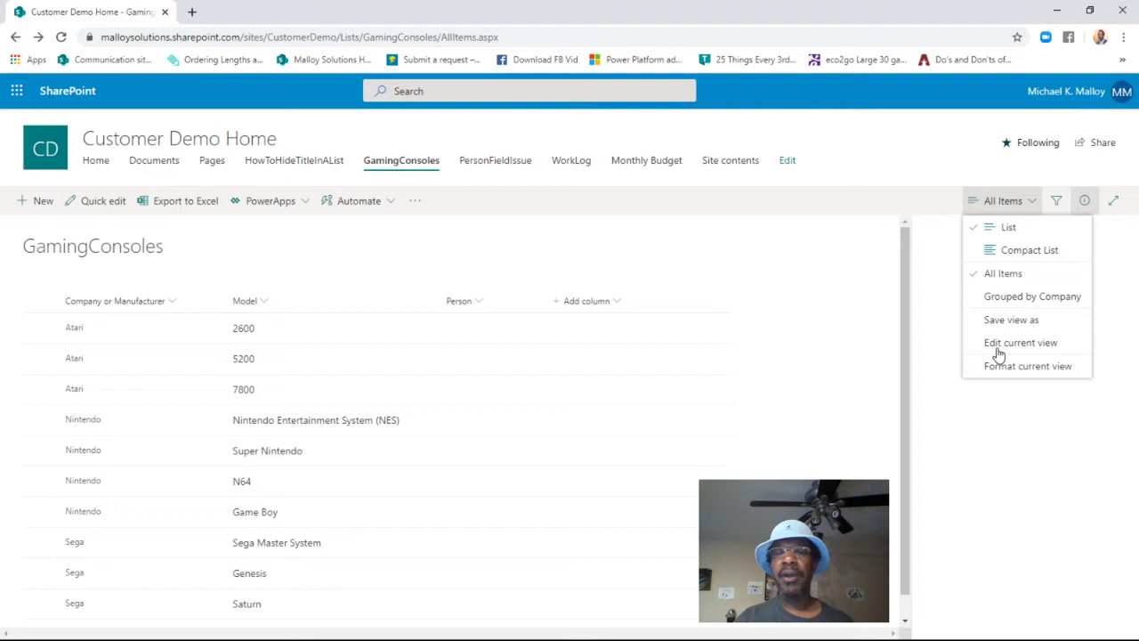
pyautogui.click(1015, 203)
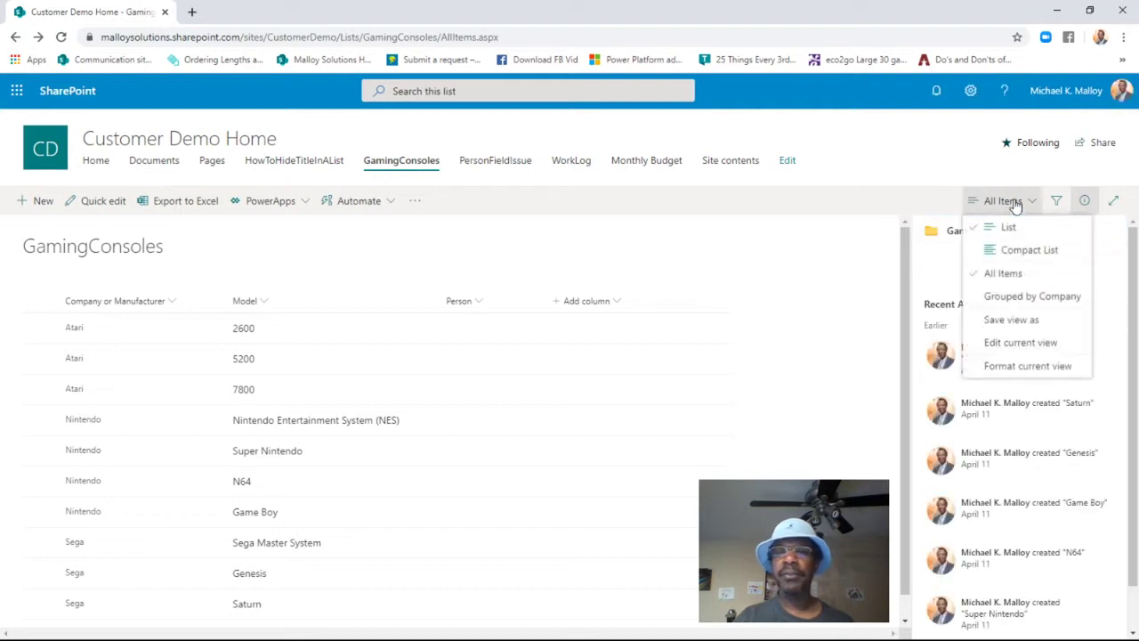
pyautogui.click(1003, 370)
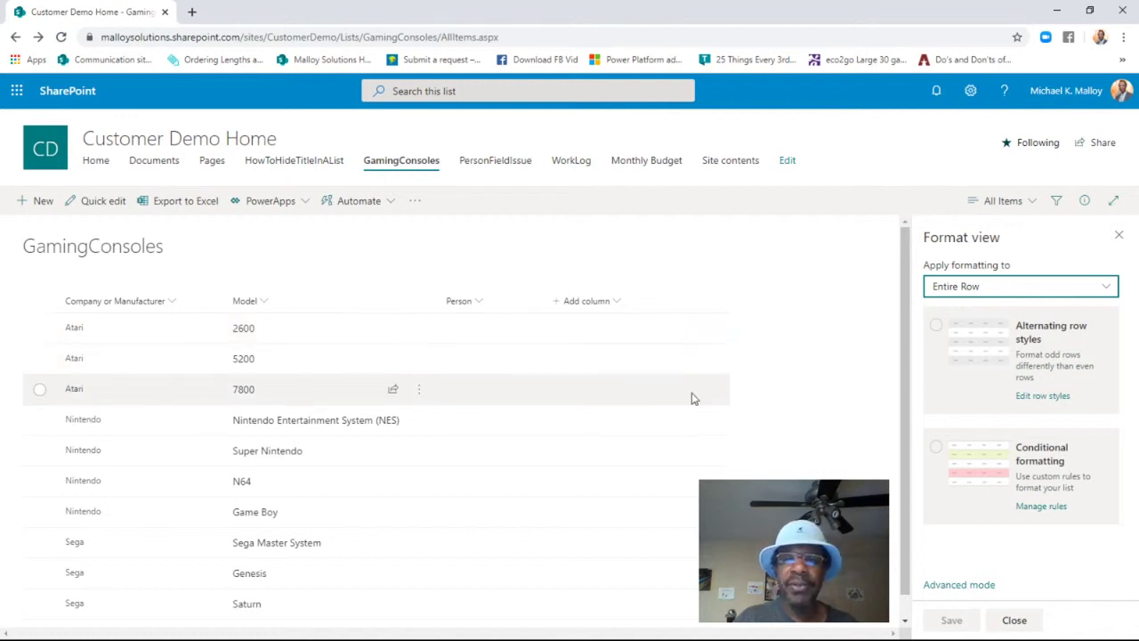
pyautogui.click(937, 452)
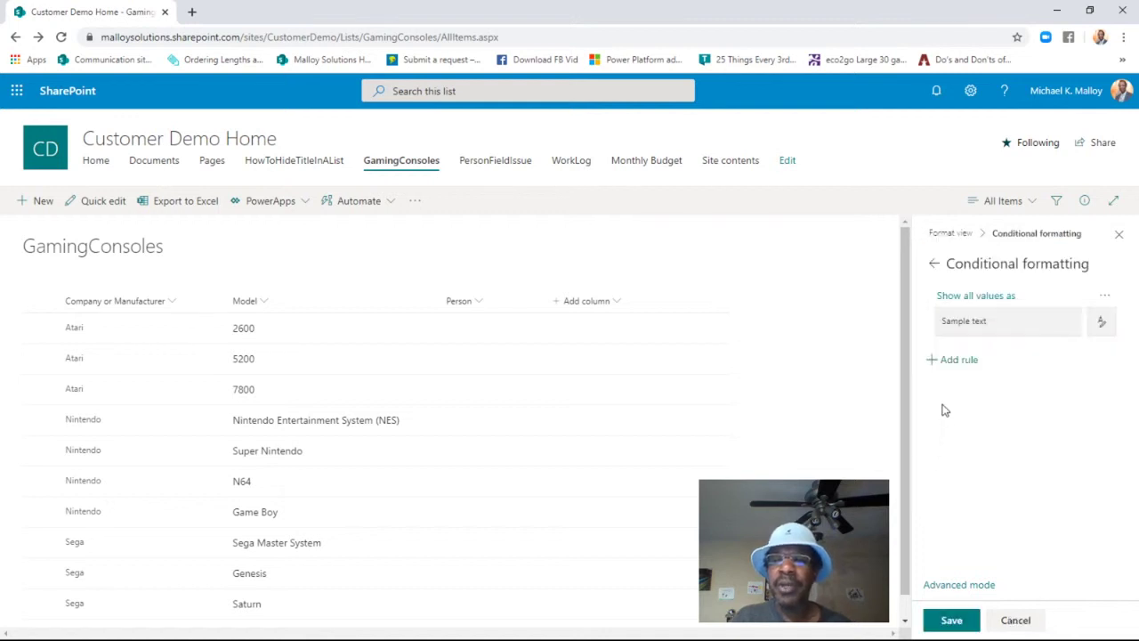
pyautogui.click(933, 264)
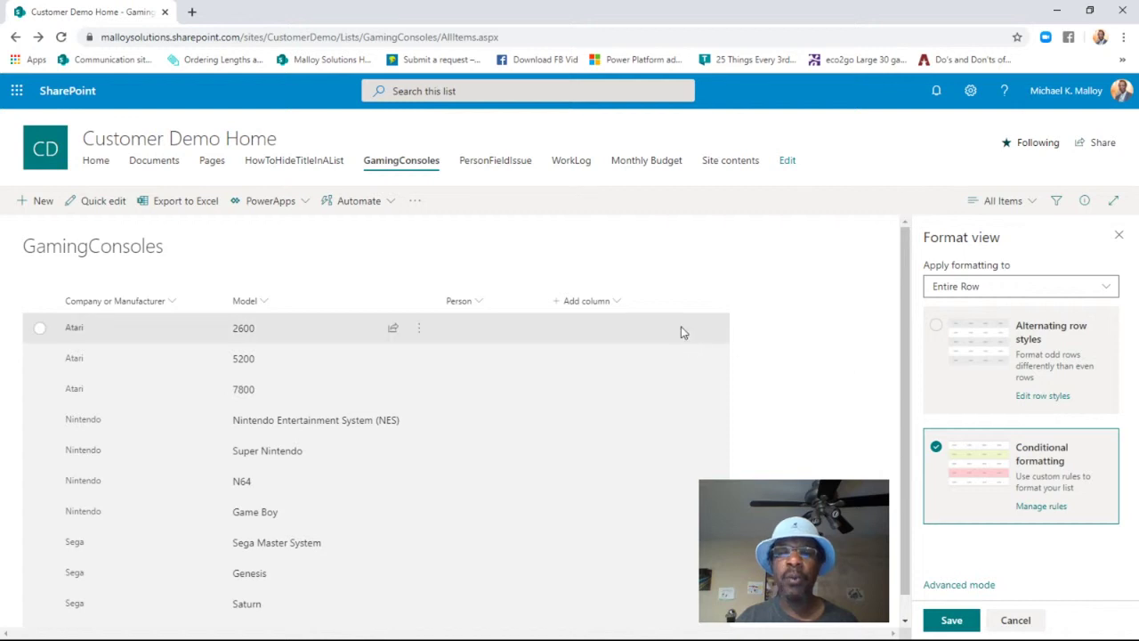
pyautogui.click(950, 621)
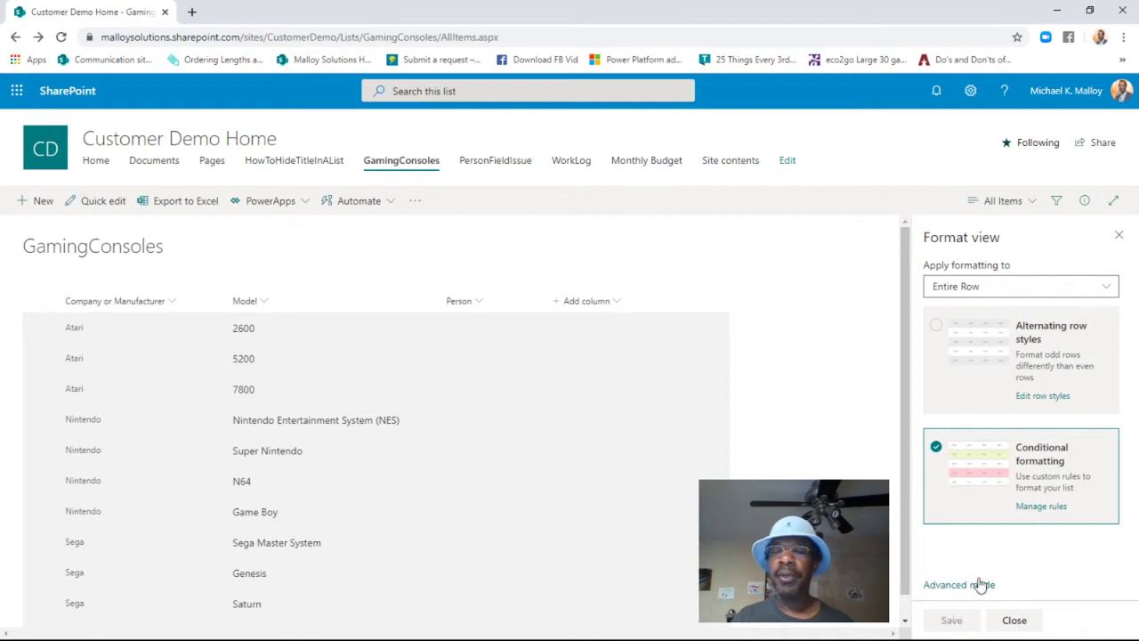
# - Edit the existing conditional formatting rule so it applies if Company or Manufacturer is equal to Atari
pyautogui.click(1040, 507)
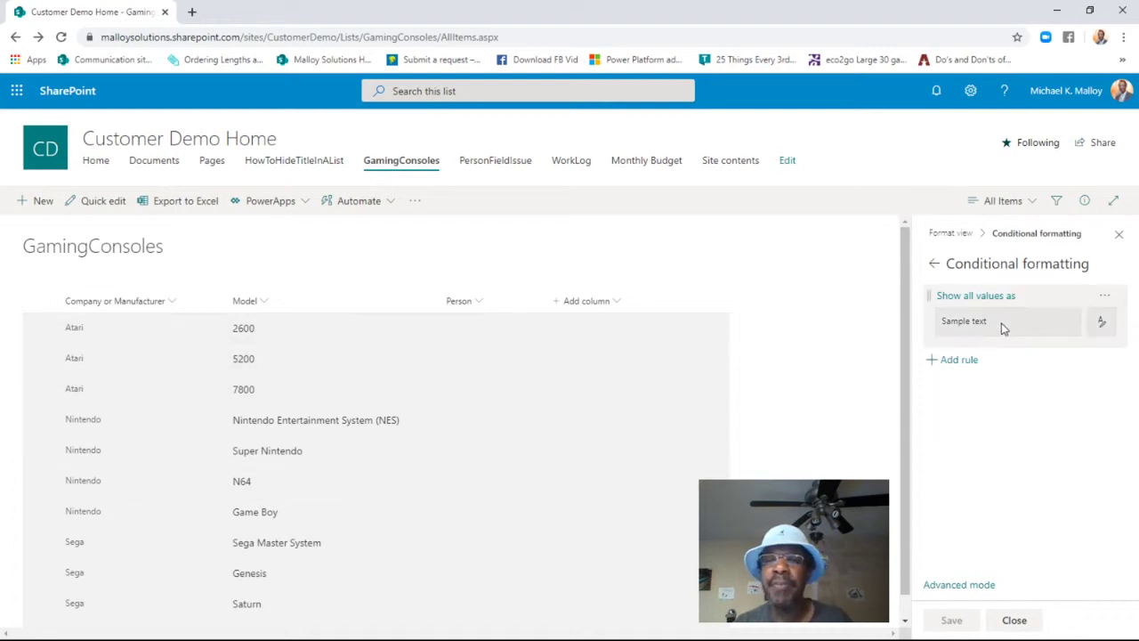
pyautogui.click(1105, 297)
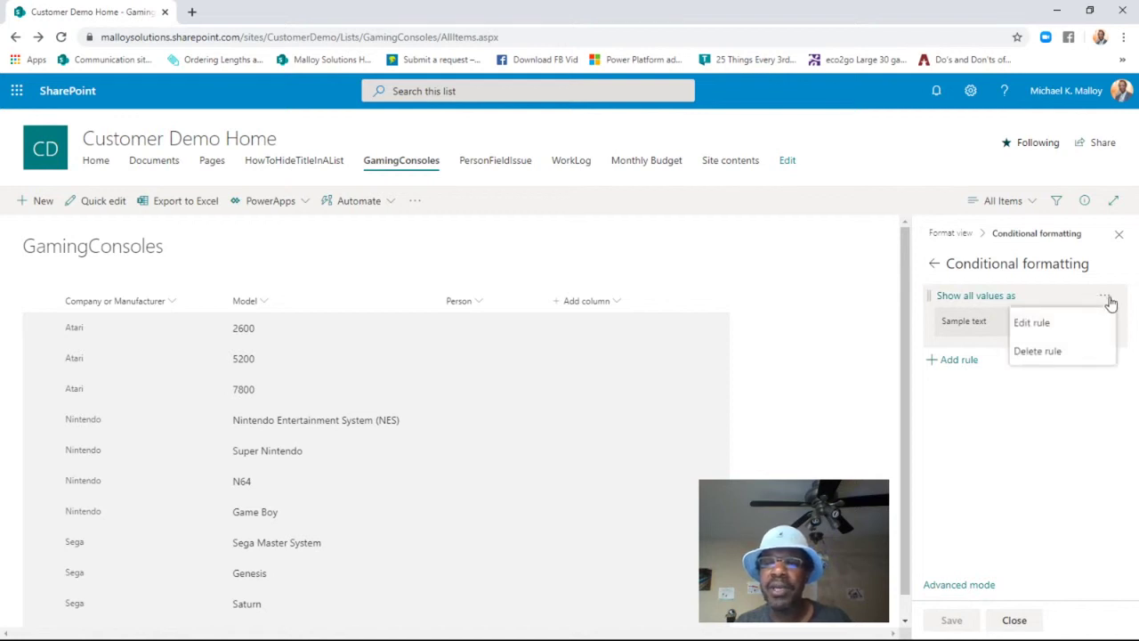
pyautogui.click(1033, 325)
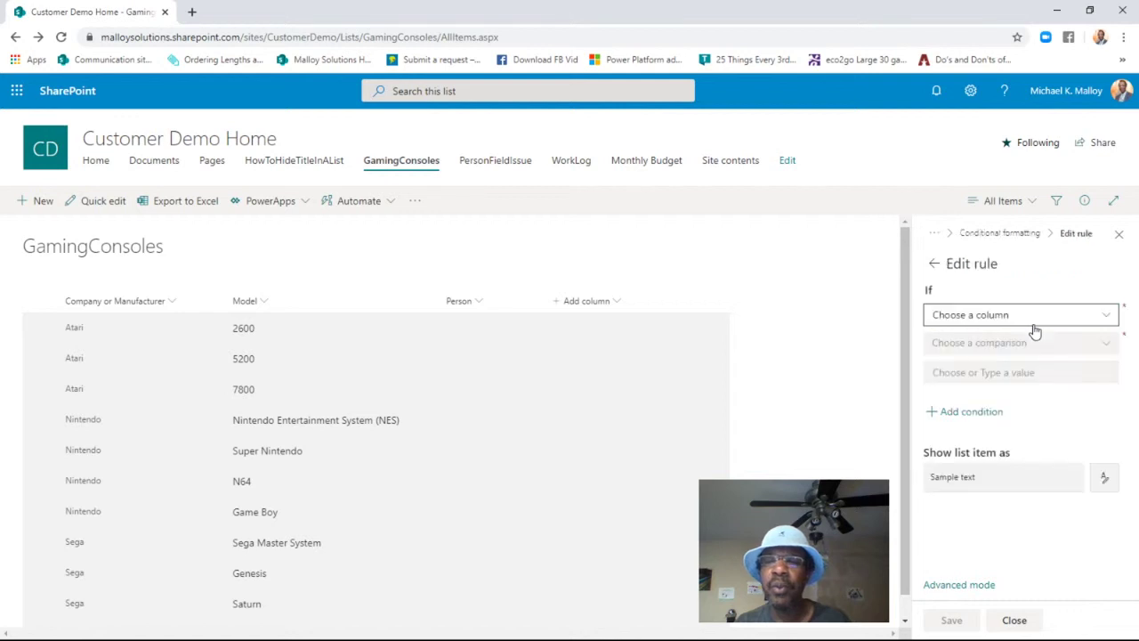
pyautogui.click(1107, 318)
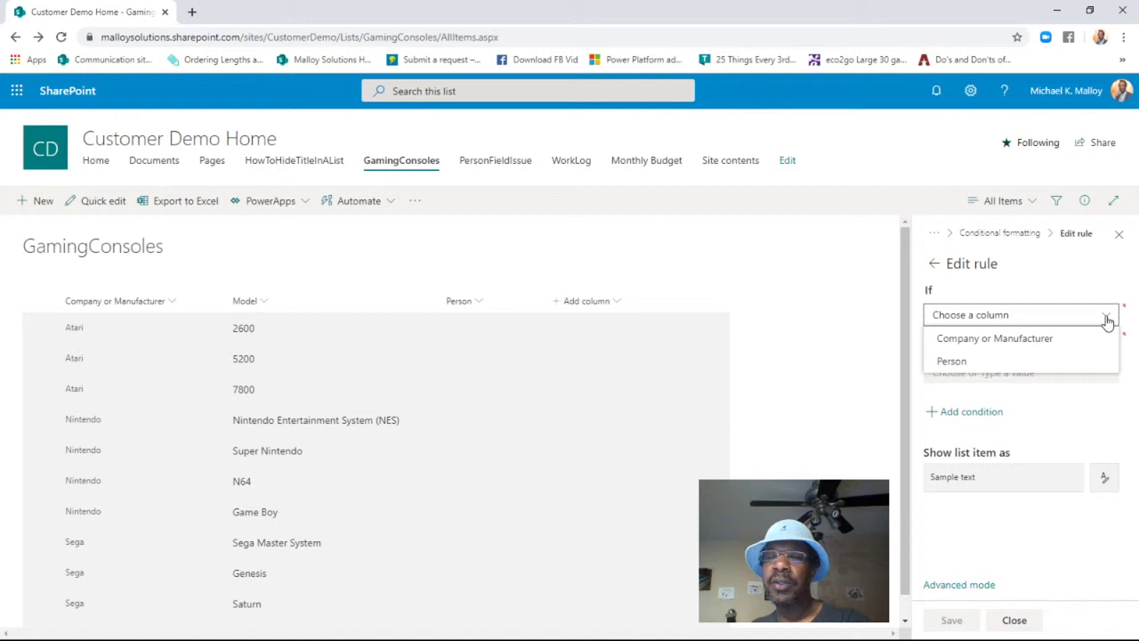
pyautogui.click(998, 339)
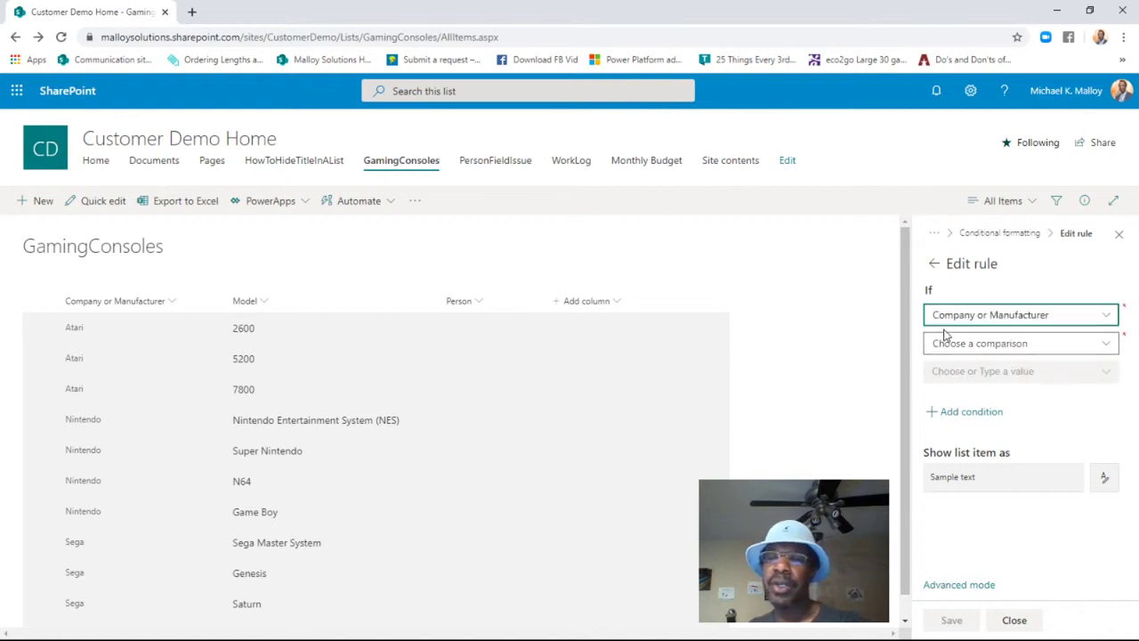
pyautogui.click(969, 345)
pyautogui.click(958, 367)
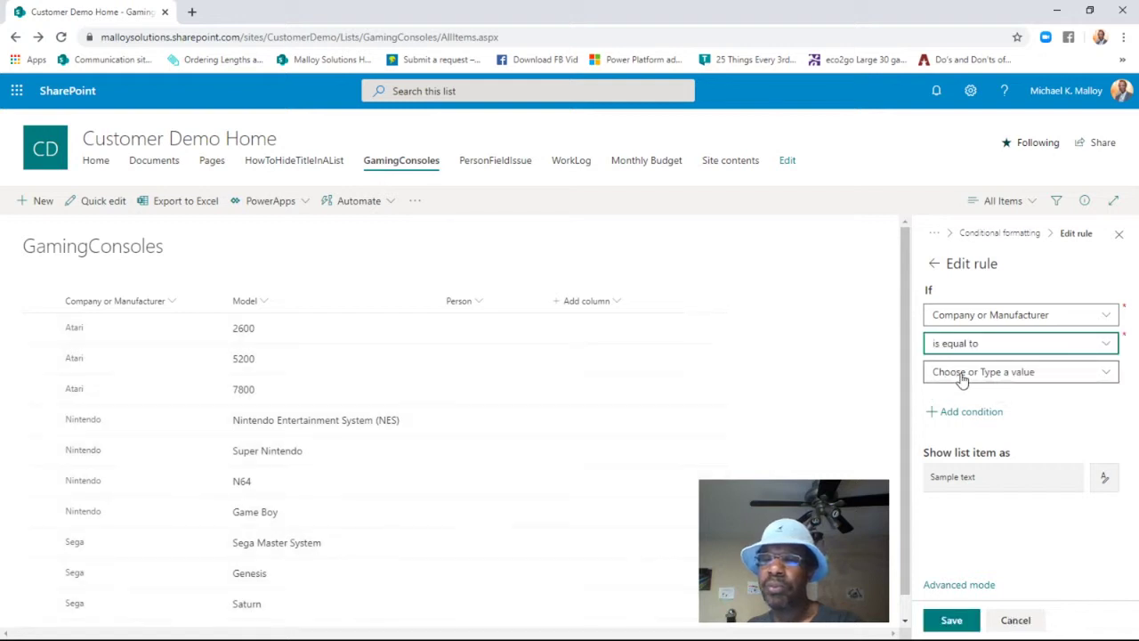
pyautogui.click(962, 380)
pyautogui.click(949, 394)
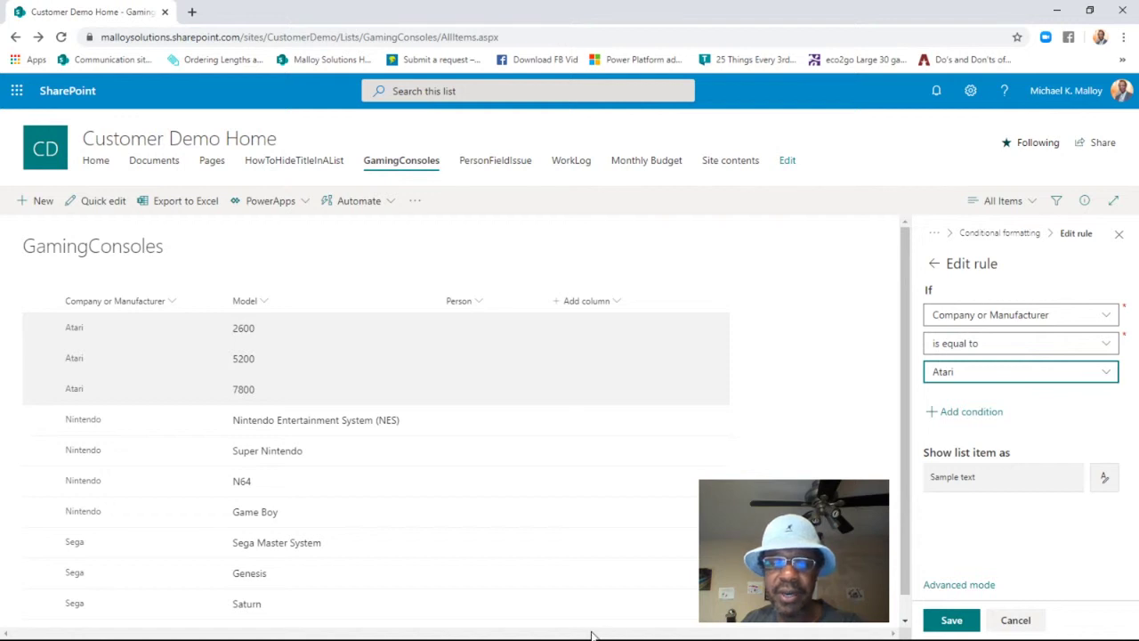
pyautogui.click(856, 637)
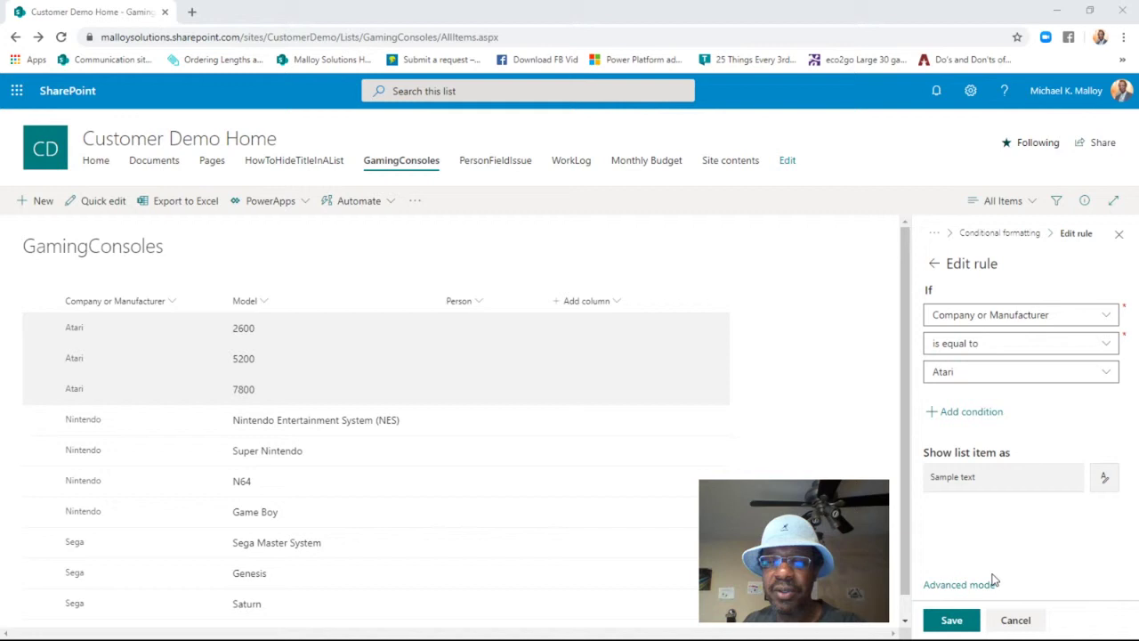
pyautogui.click(1032, 11)
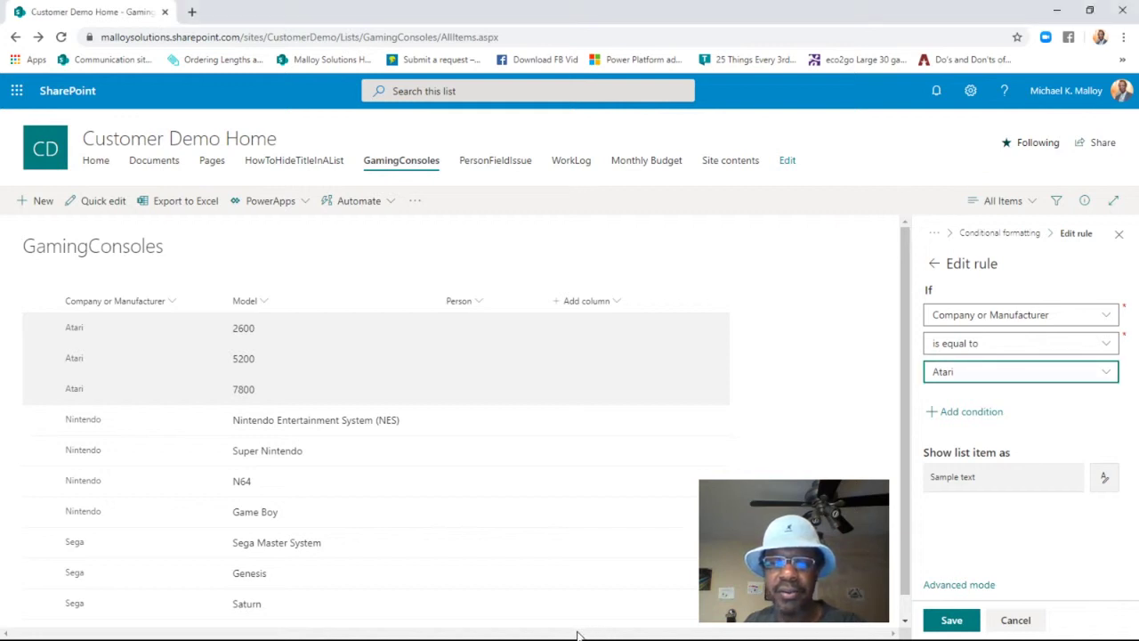
pyautogui.click(693, 594)
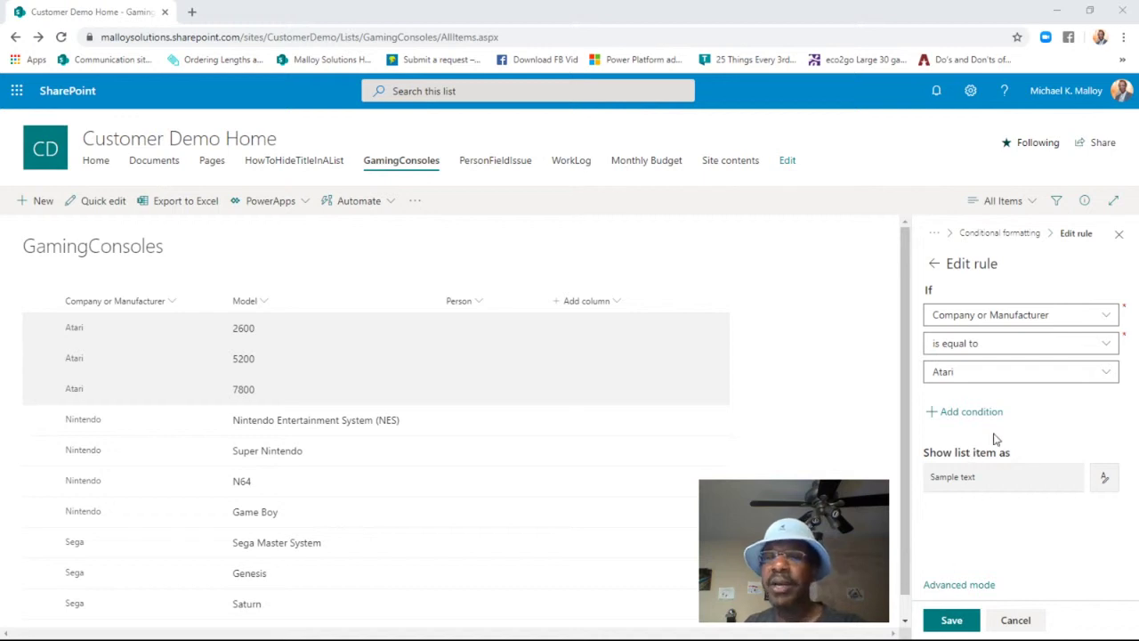
pyautogui.click(1068, 11)
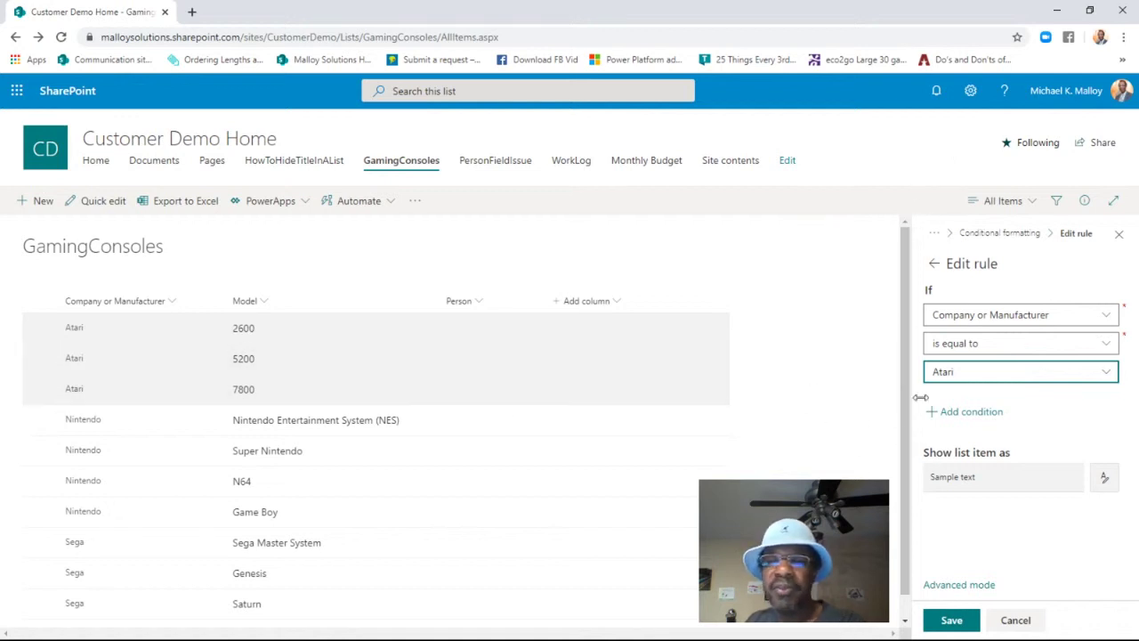
# - Style the rows matching the Atari rule with no fill and bold text, save the formatting and close the format settings
pyautogui.click(1105, 479)
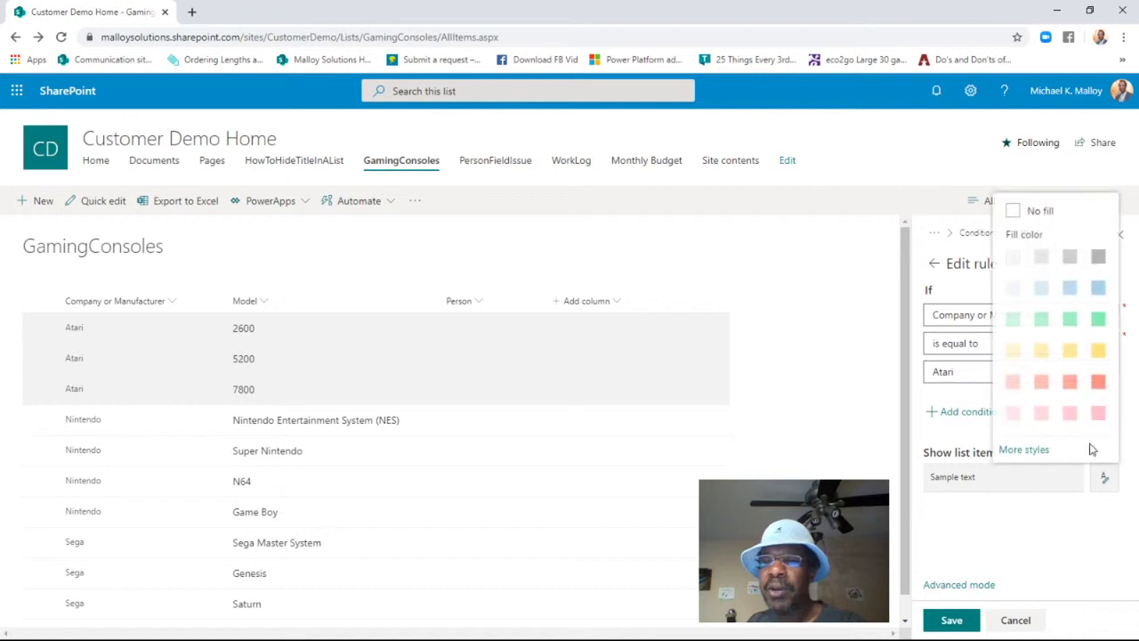
pyautogui.click(1024, 213)
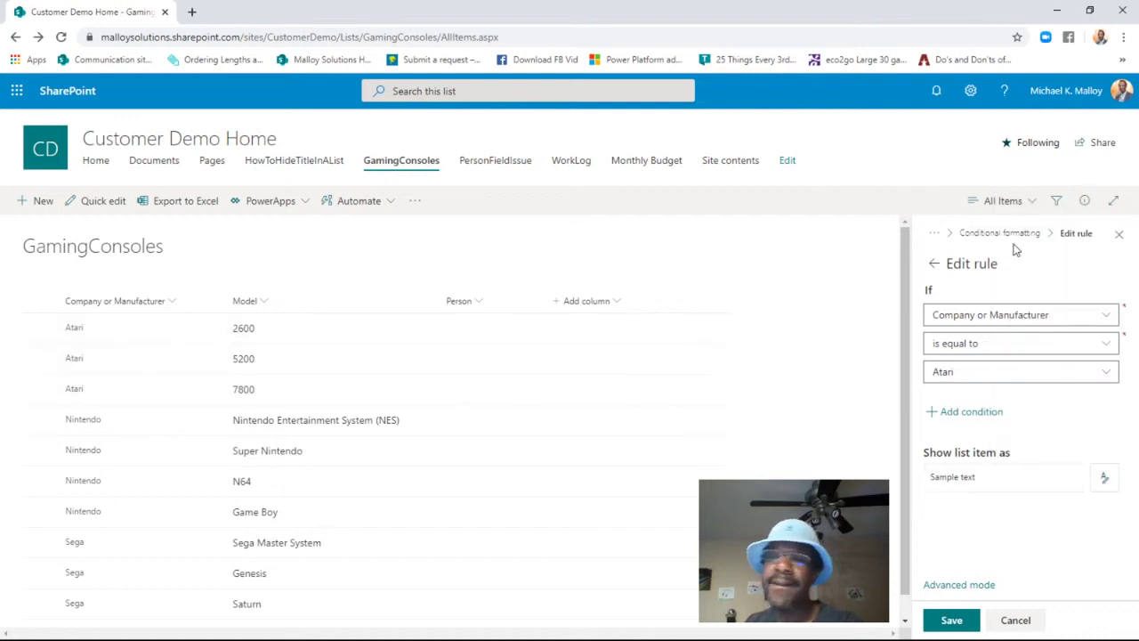
pyautogui.click(1104, 479)
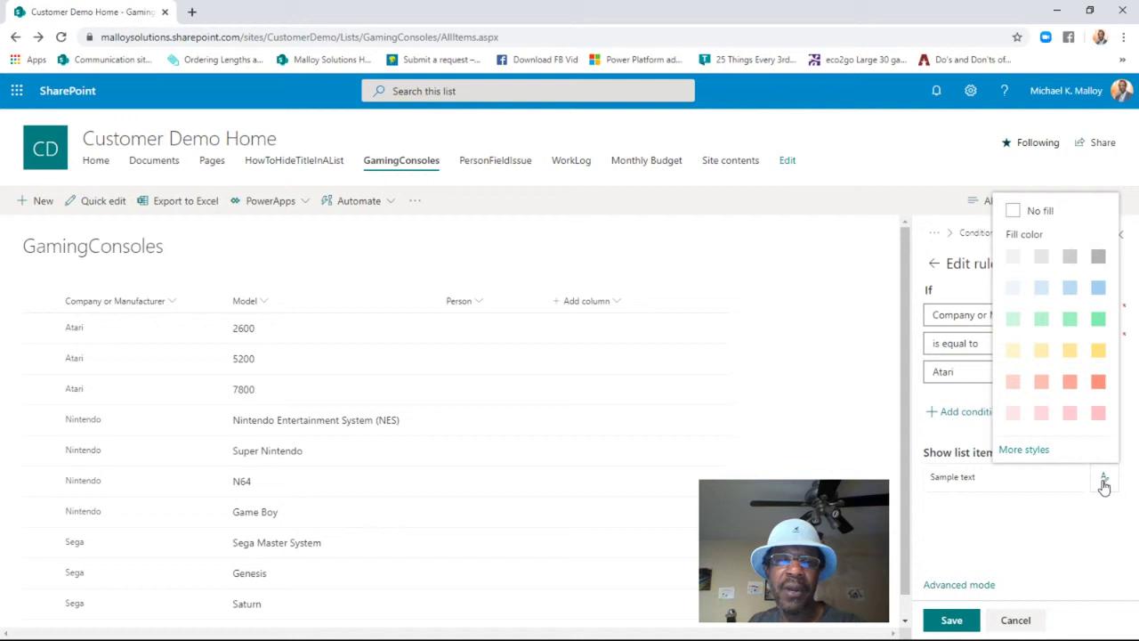
pyautogui.click(1023, 450)
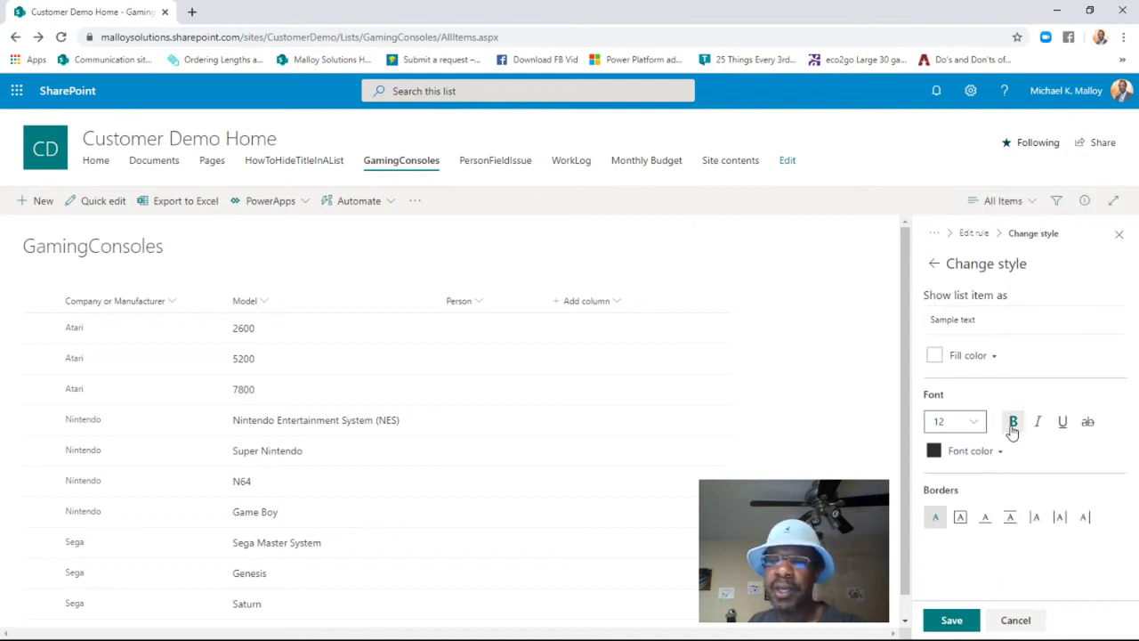
pyautogui.click(1016, 424)
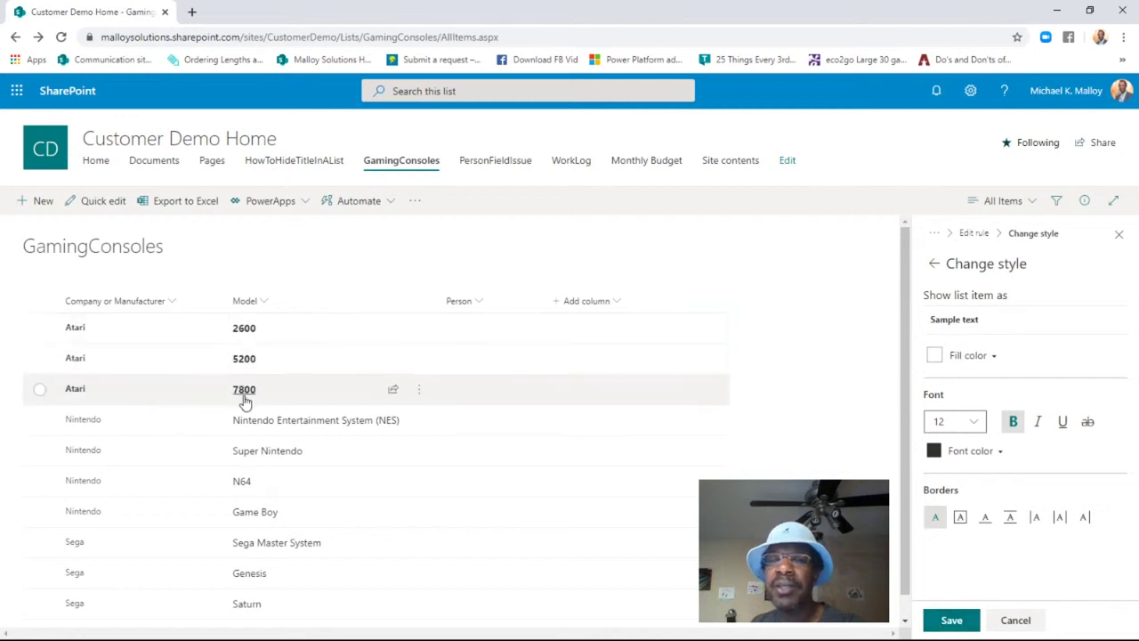
pyautogui.click(951, 622)
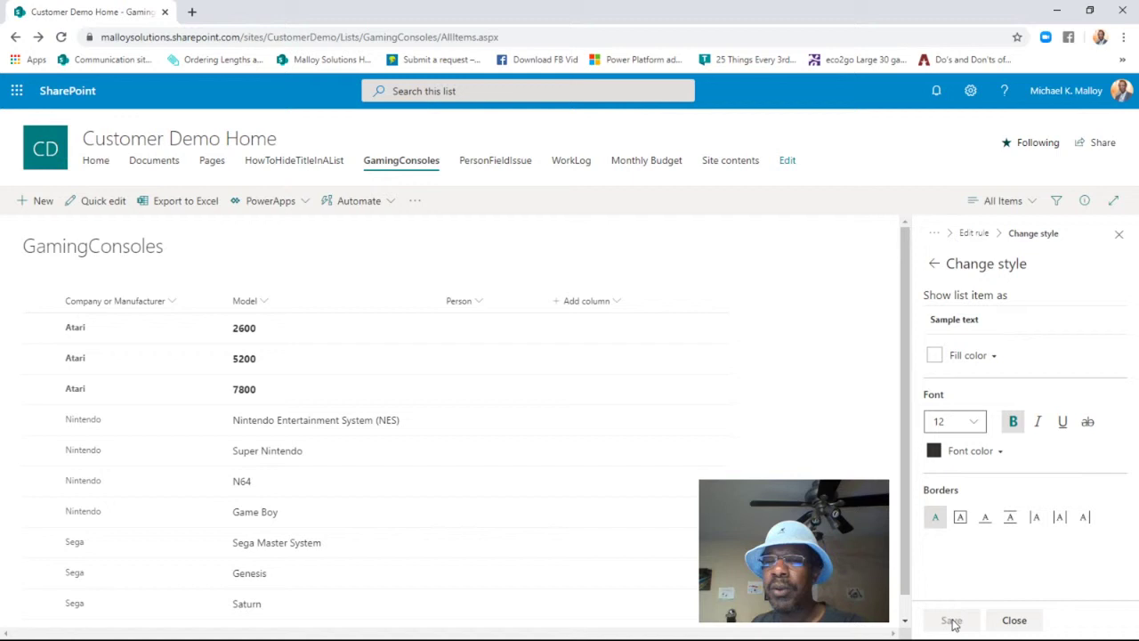
pyautogui.click(1014, 621)
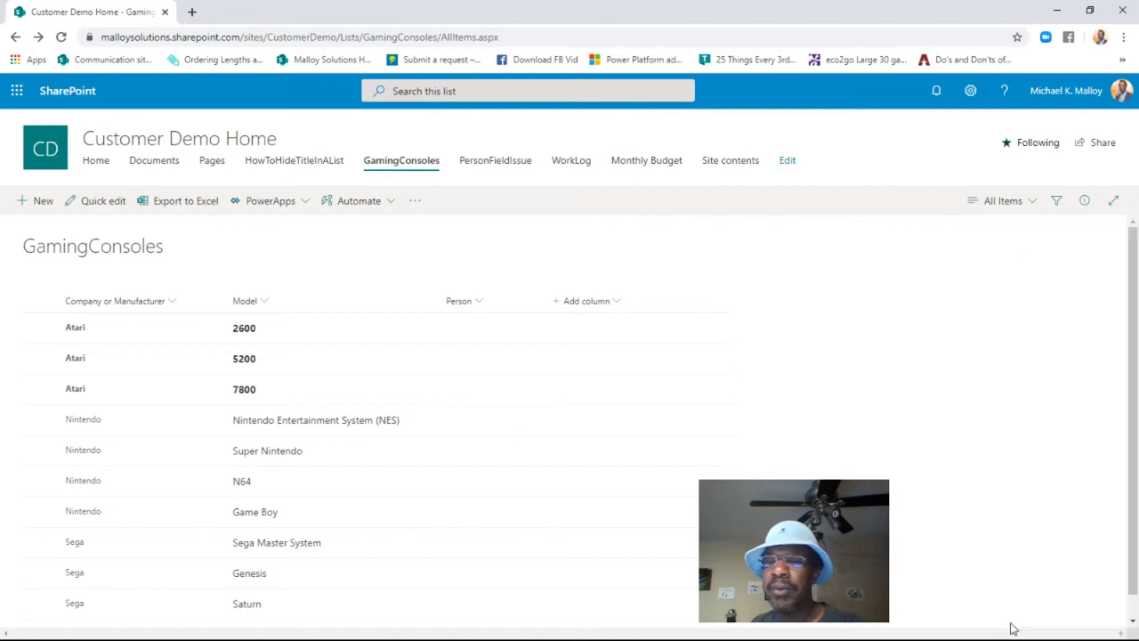
# - Delete the conditional formatting rule from the GamingConsoles All Items view, save the view format and close the format settings
pyautogui.click(1006, 202)
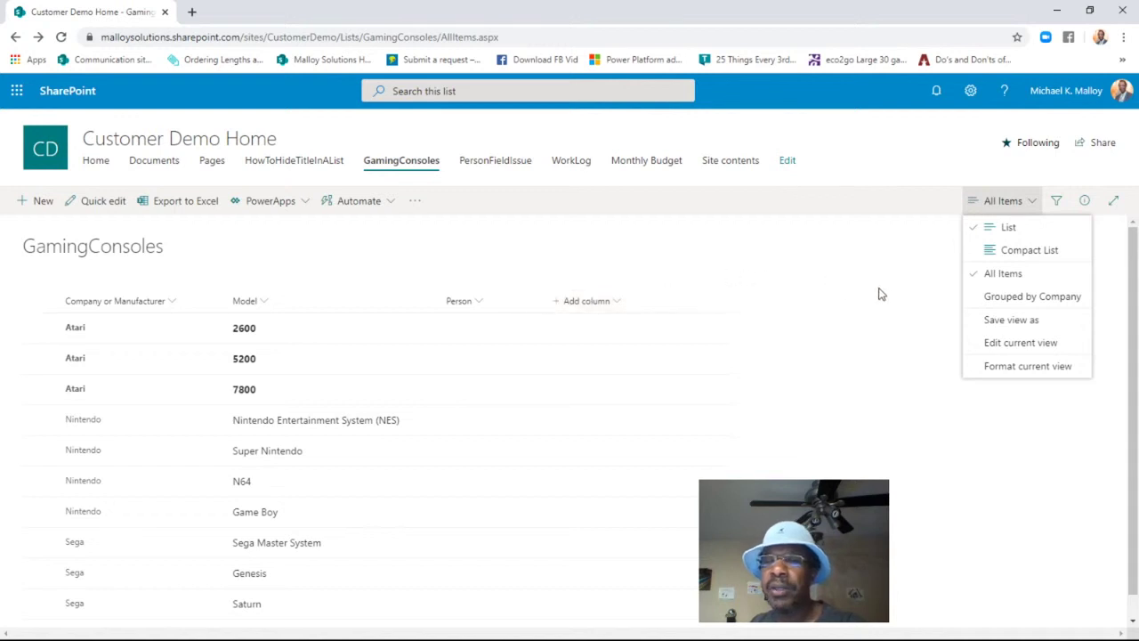
pyautogui.click(1008, 372)
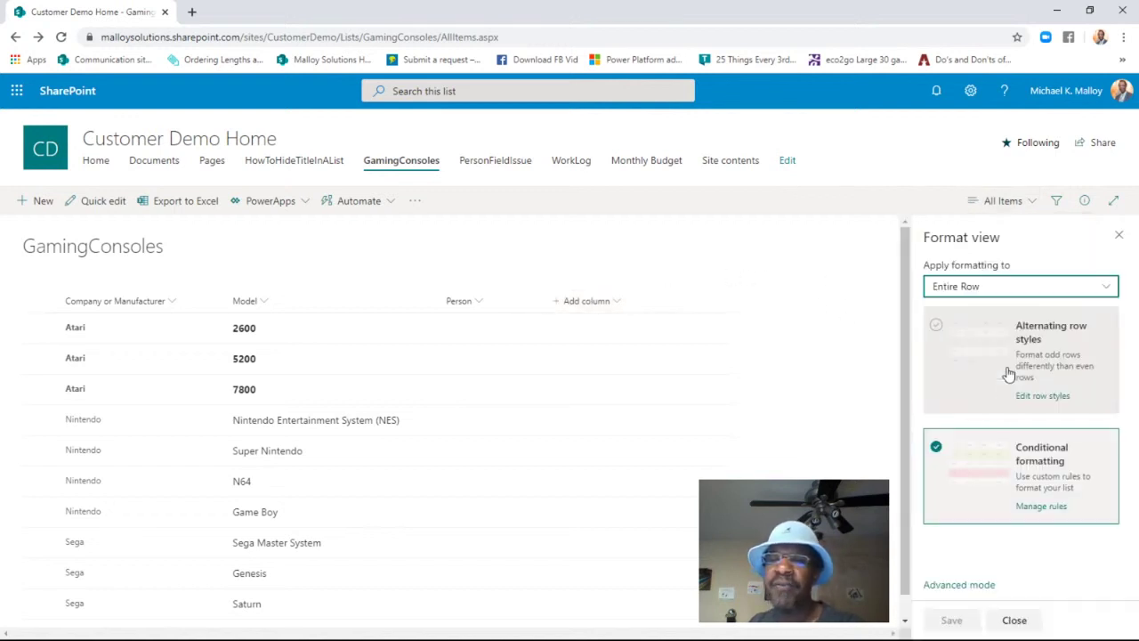
pyautogui.click(1038, 506)
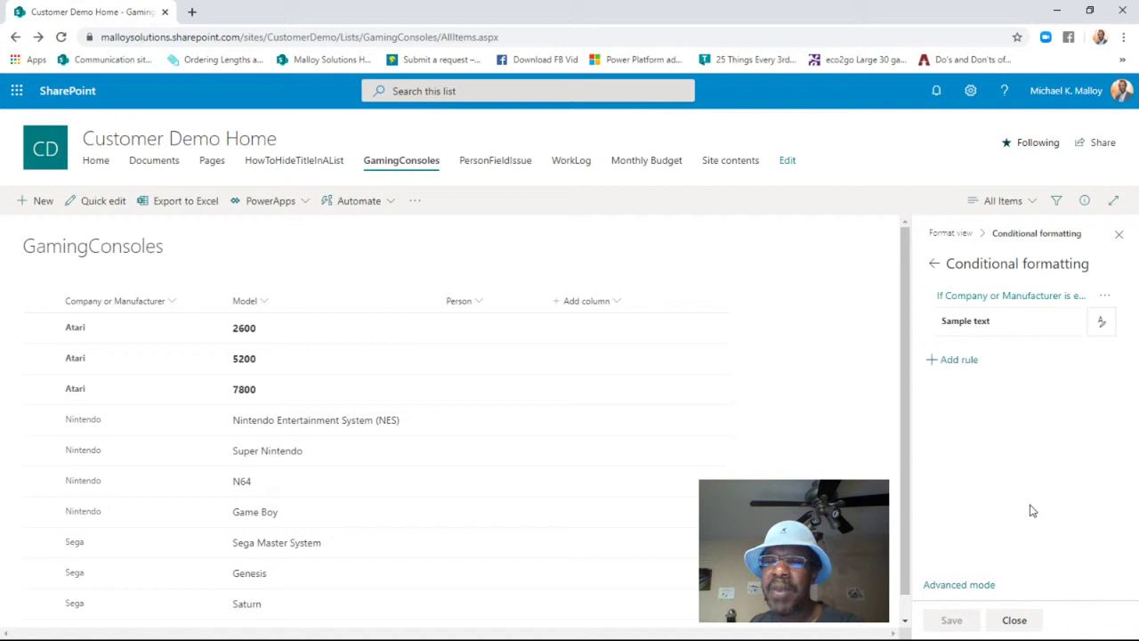
pyautogui.click(1105, 297)
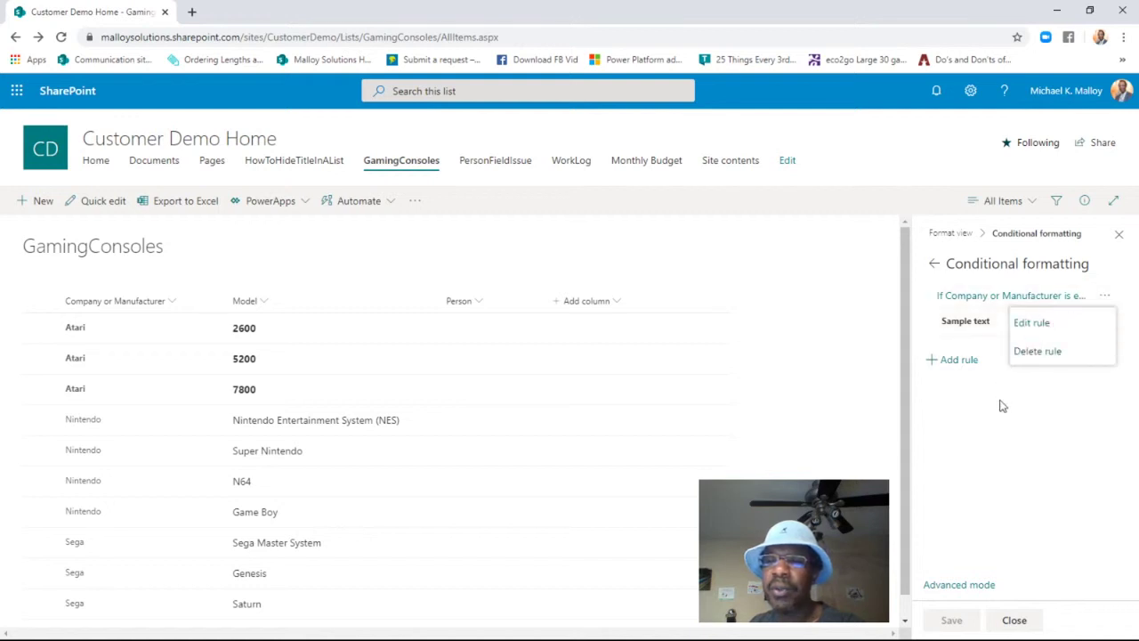
pyautogui.click(1030, 471)
pyautogui.click(1102, 322)
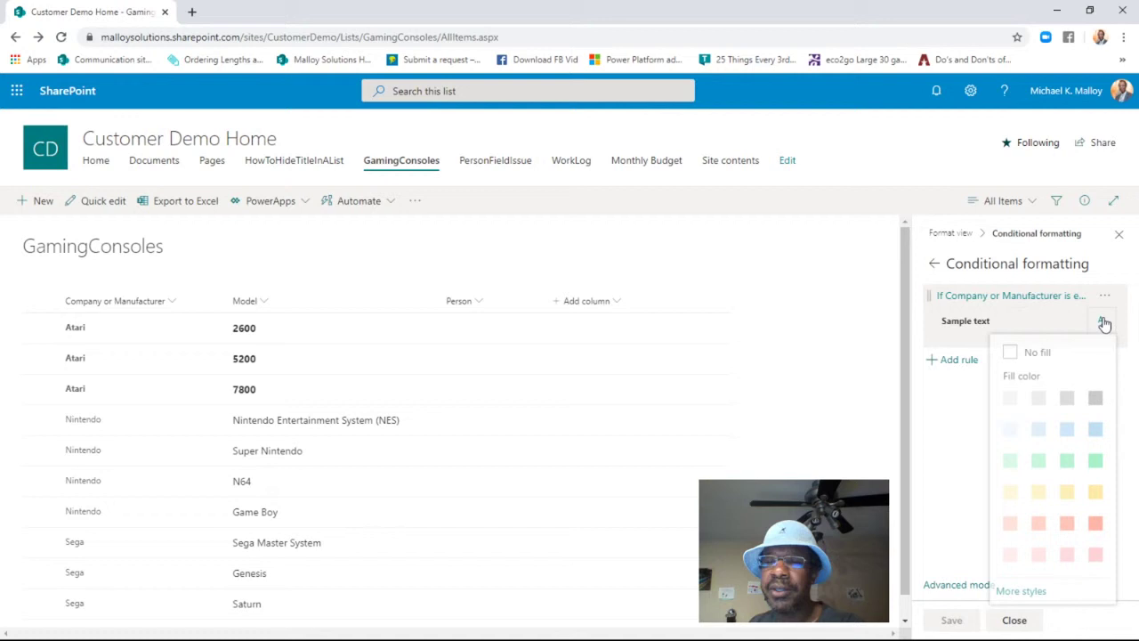
pyautogui.click(1087, 270)
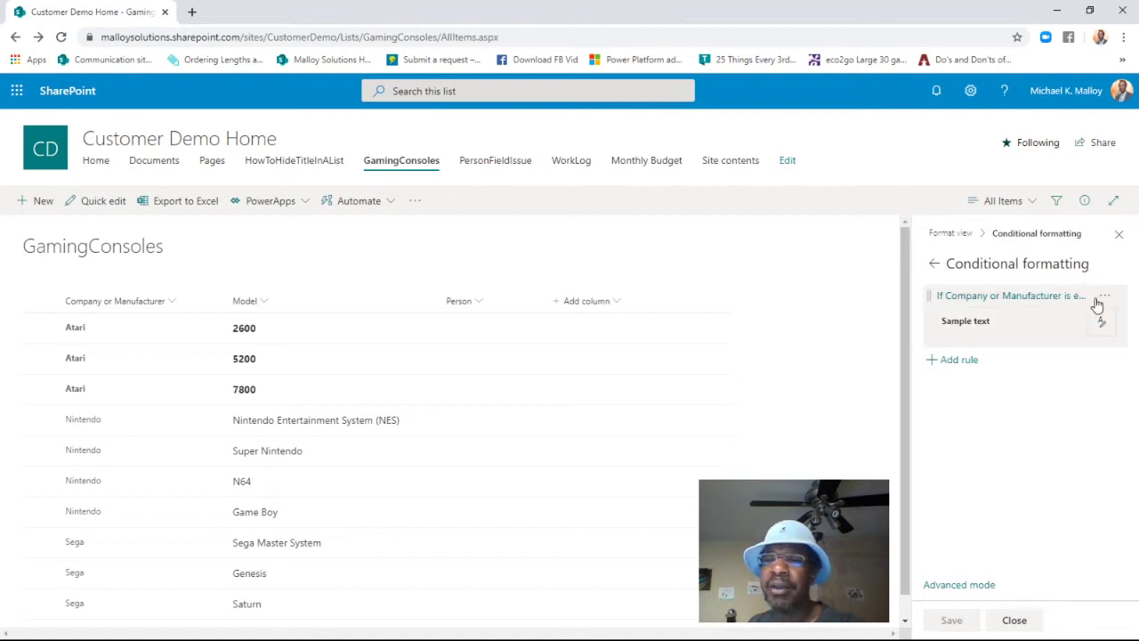
pyautogui.click(1104, 296)
pyautogui.click(1035, 348)
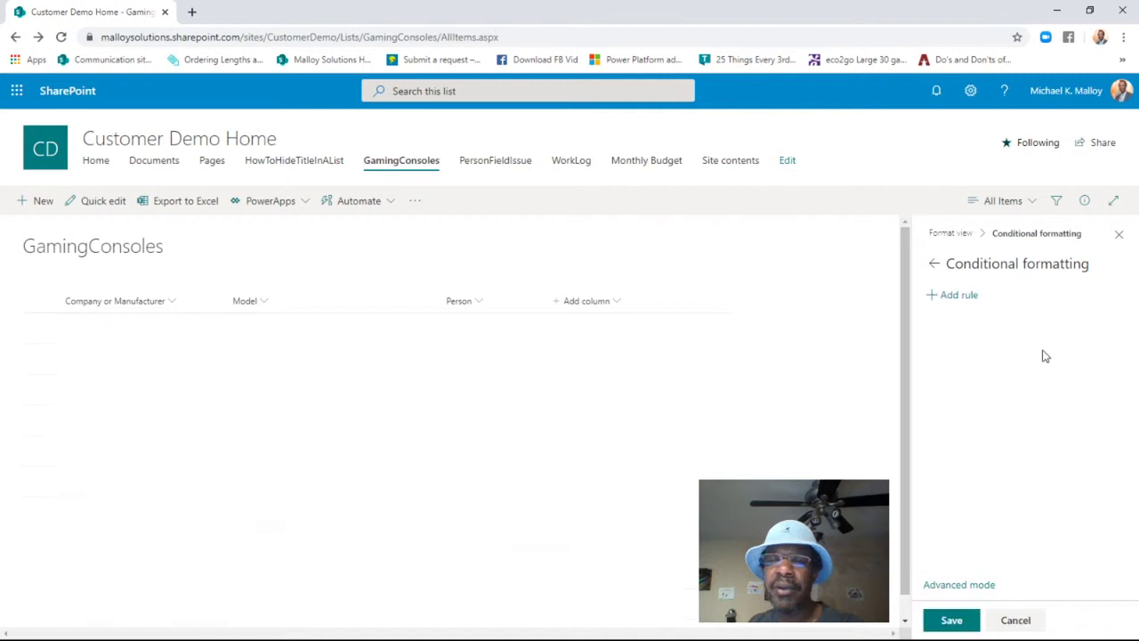
pyautogui.click(940, 625)
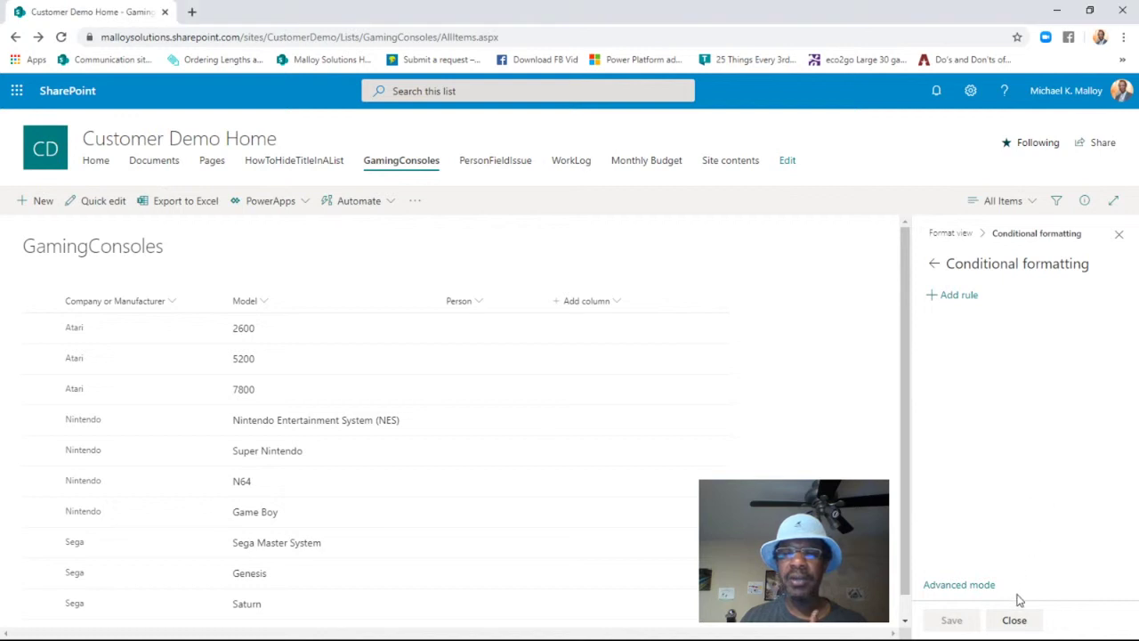
pyautogui.click(1014, 620)
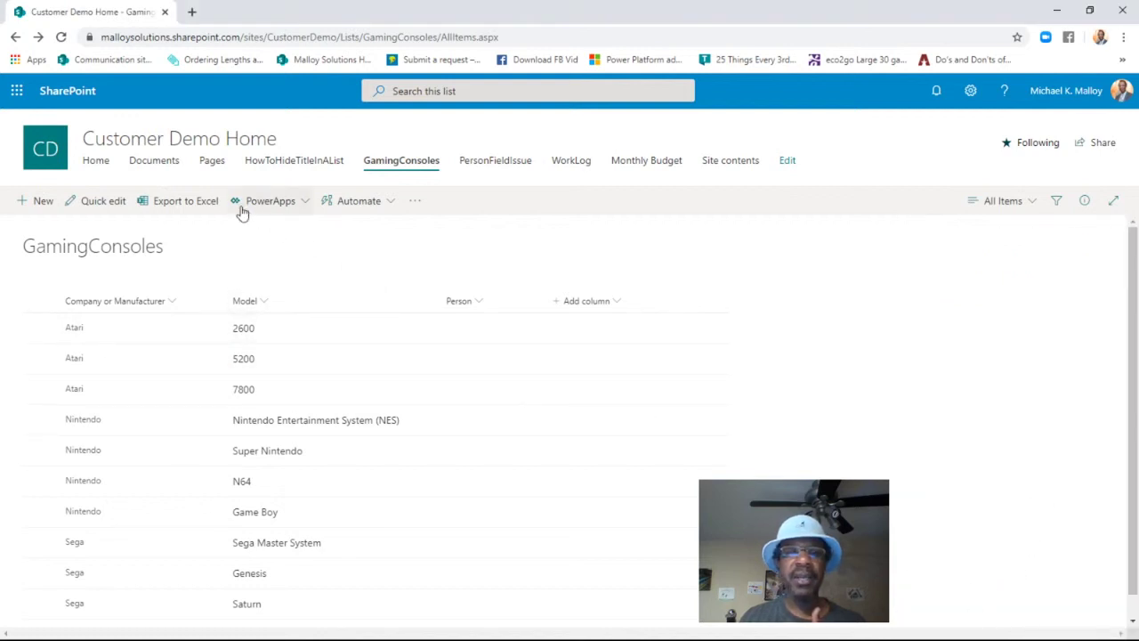
# - Open the Documents library and enable conditional formatting on entire rows in its All Documents view
pyautogui.click(141, 160)
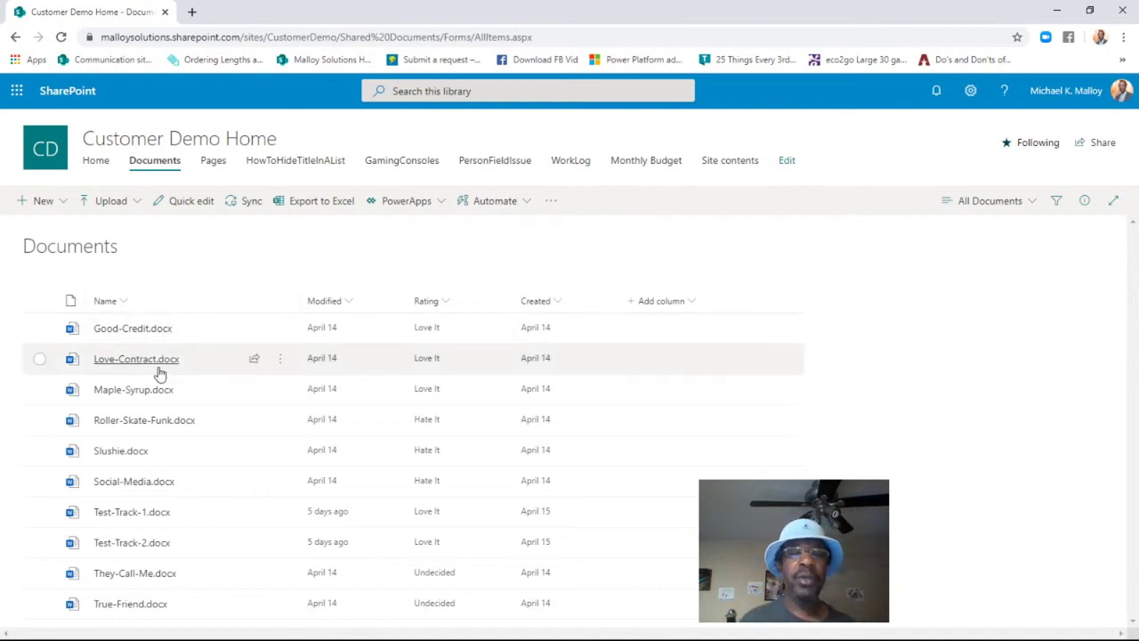
pyautogui.moveTo(261, 384)
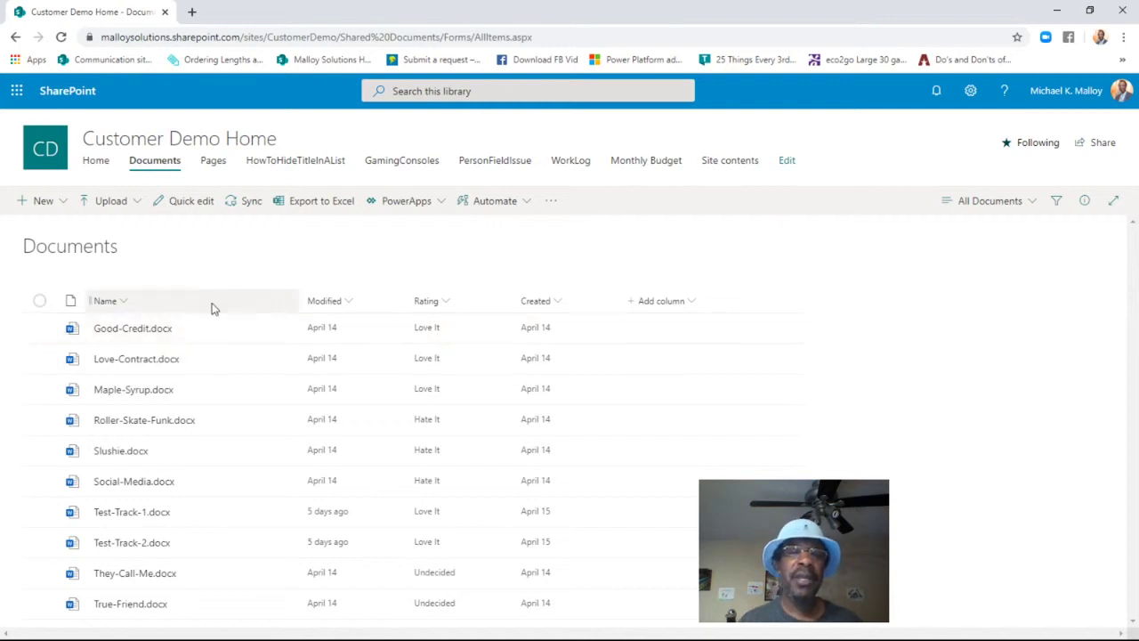
pyautogui.click(1028, 205)
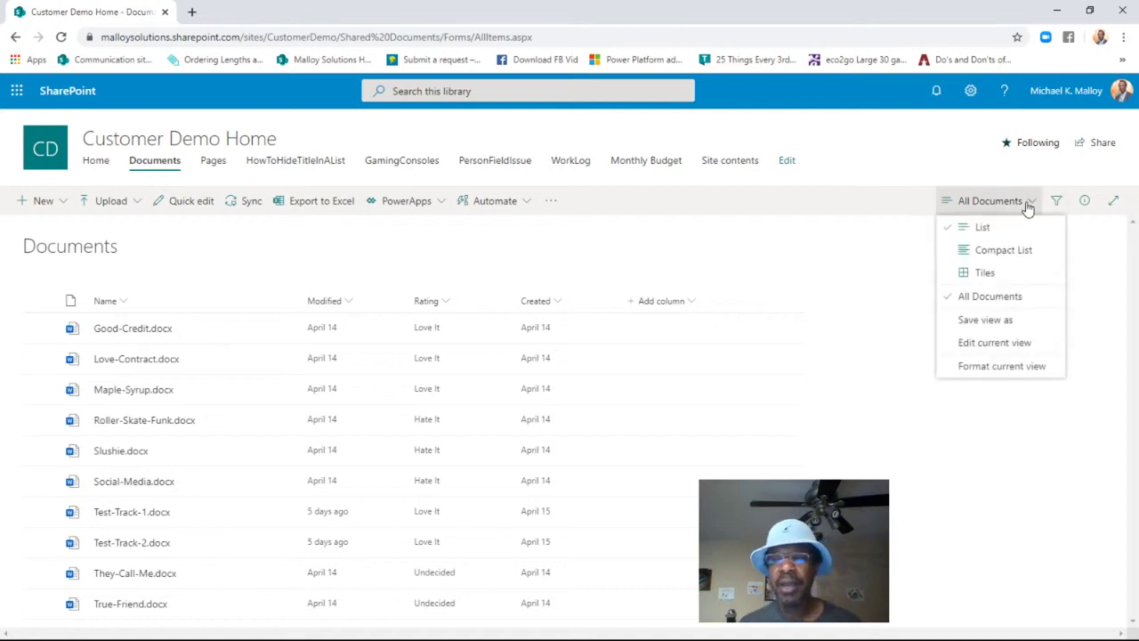
pyautogui.click(881, 162)
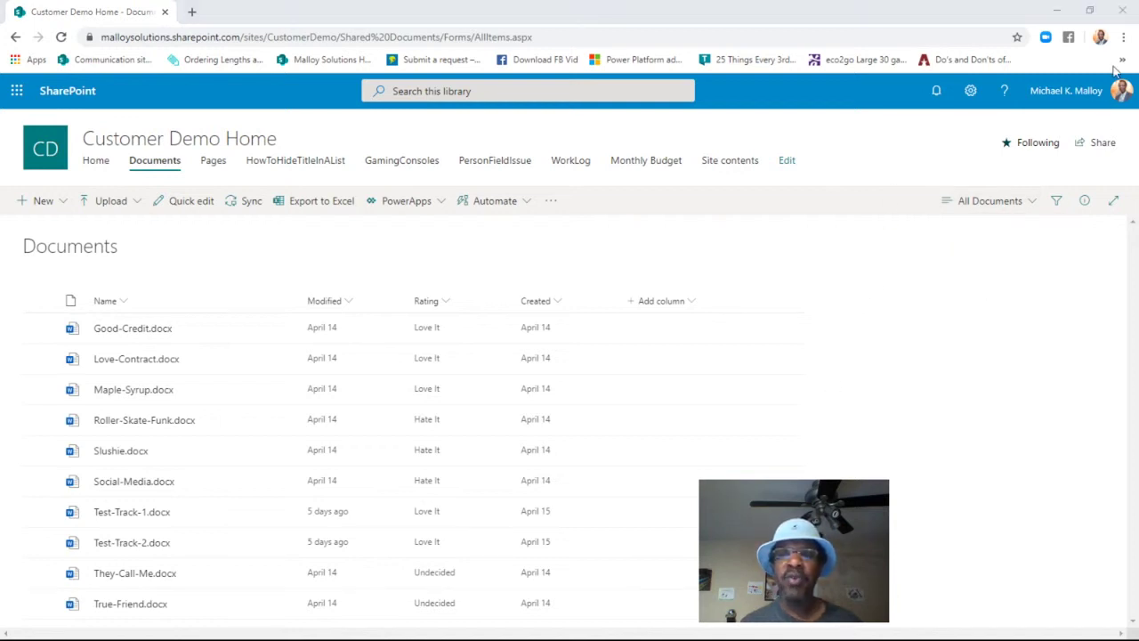
pyautogui.click(1047, 9)
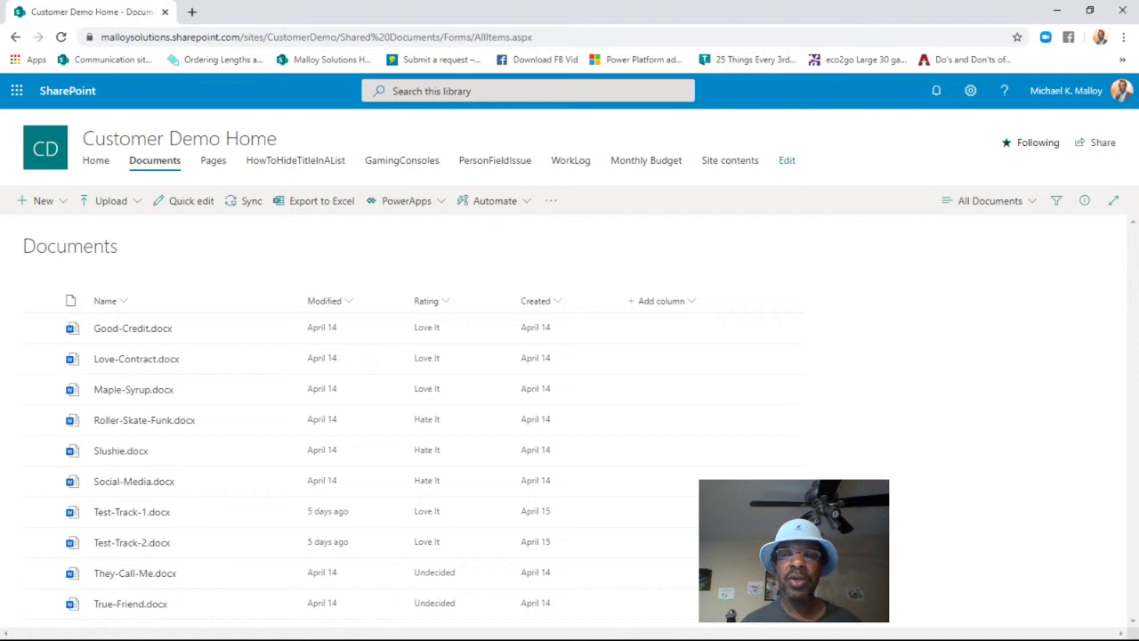
pyautogui.click(1008, 211)
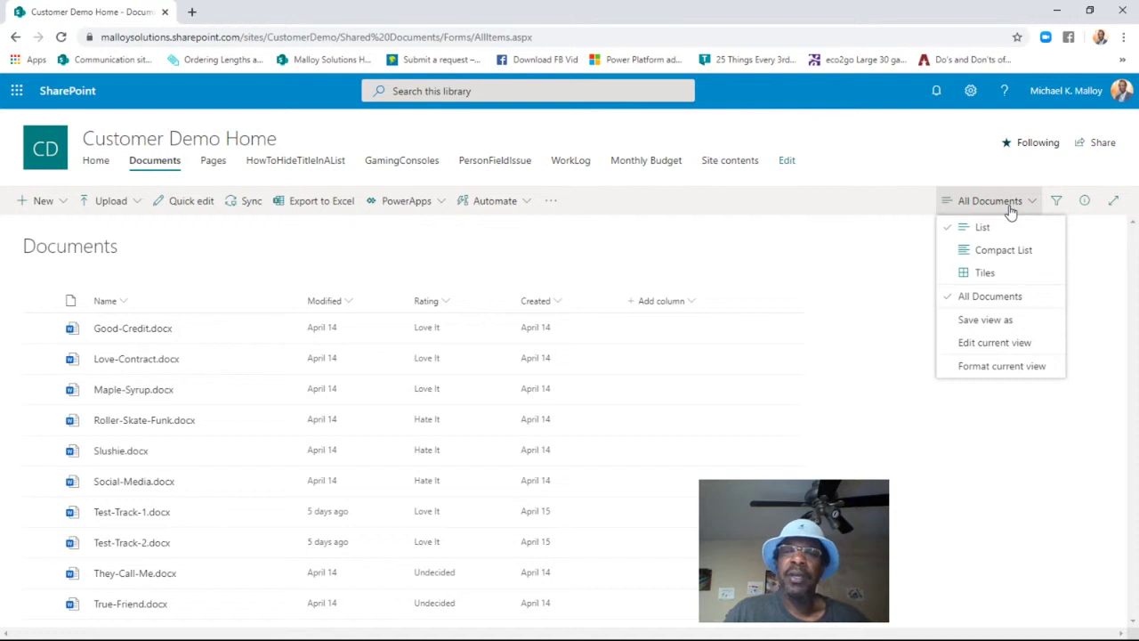
pyautogui.click(986, 368)
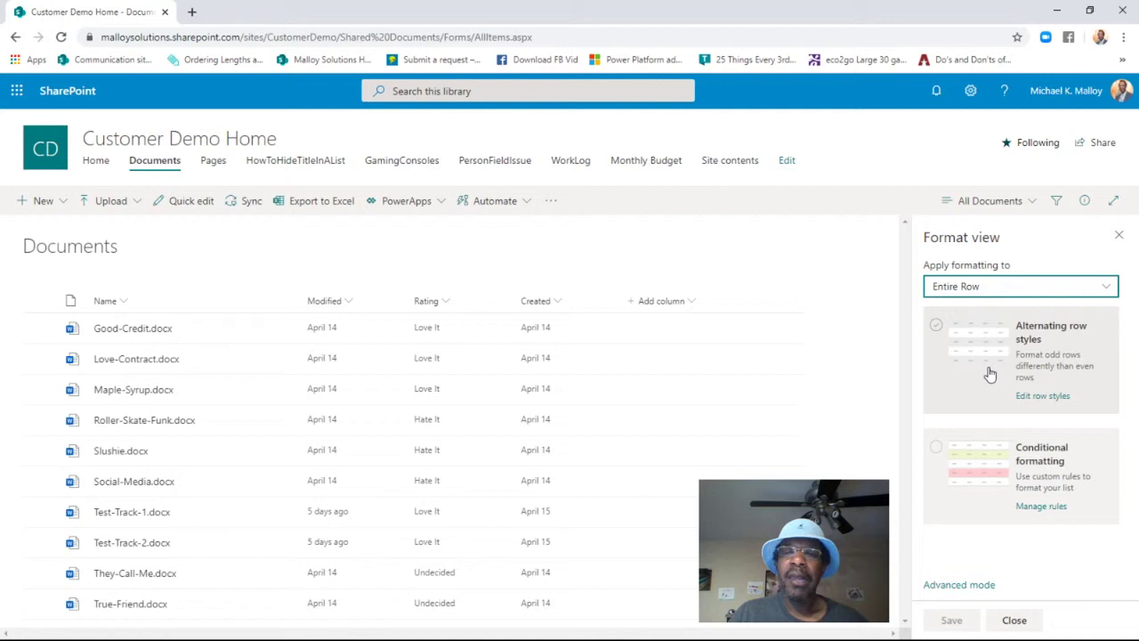
pyautogui.click(1042, 506)
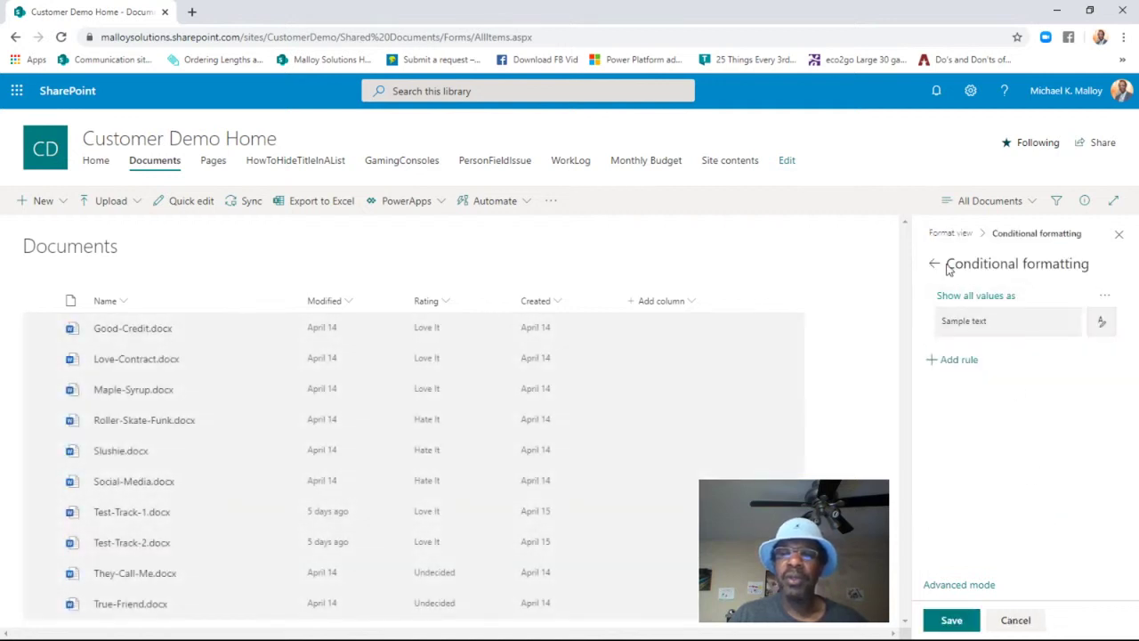
pyautogui.click(934, 263)
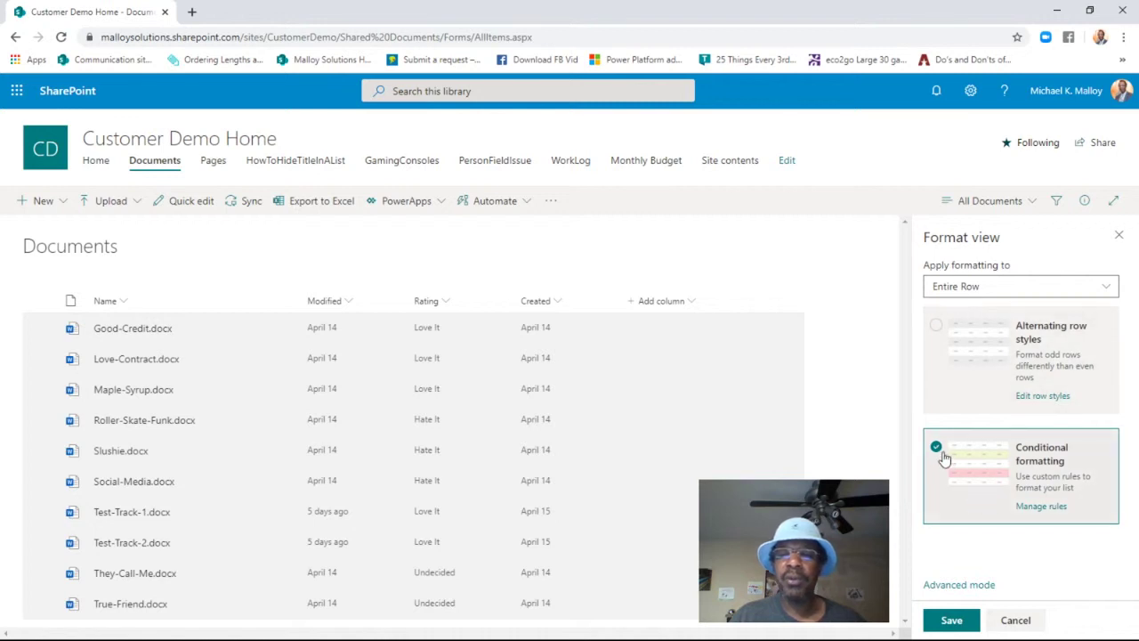
pyautogui.click(1039, 511)
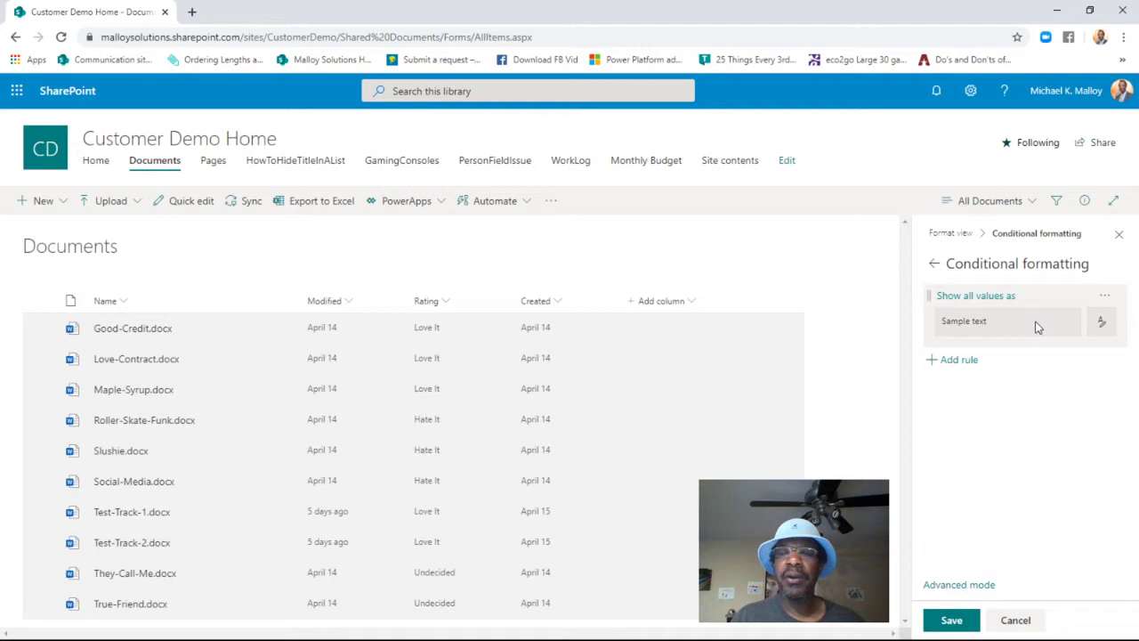
# - Edit the default conditional formatting rule so it applies if Rating is equal to Love It
pyautogui.click(1104, 296)
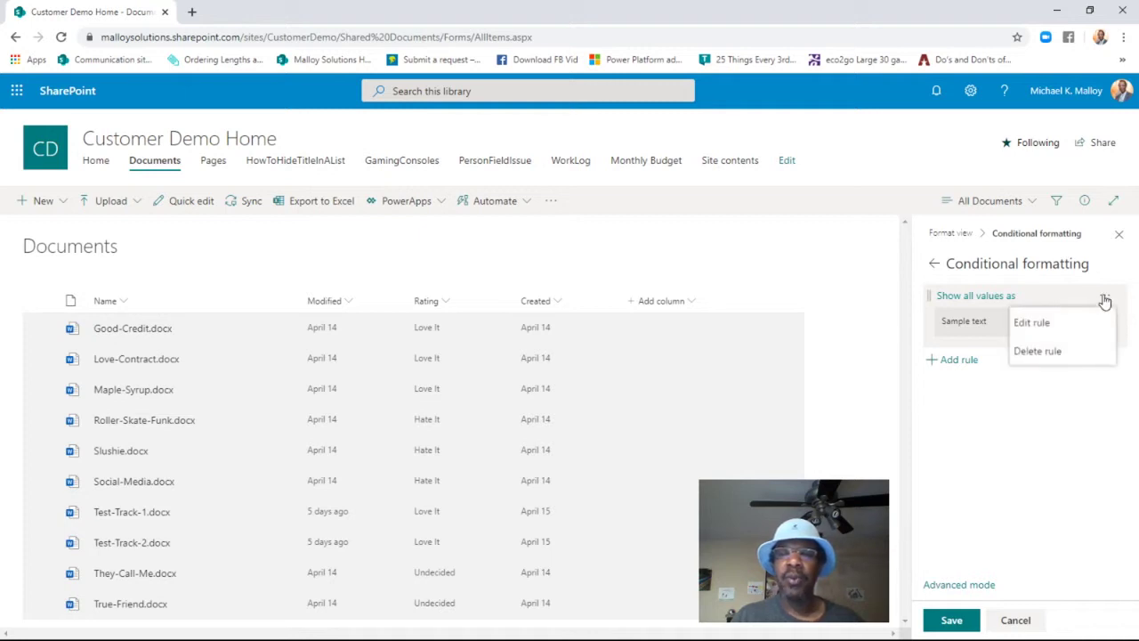
pyautogui.click(1022, 326)
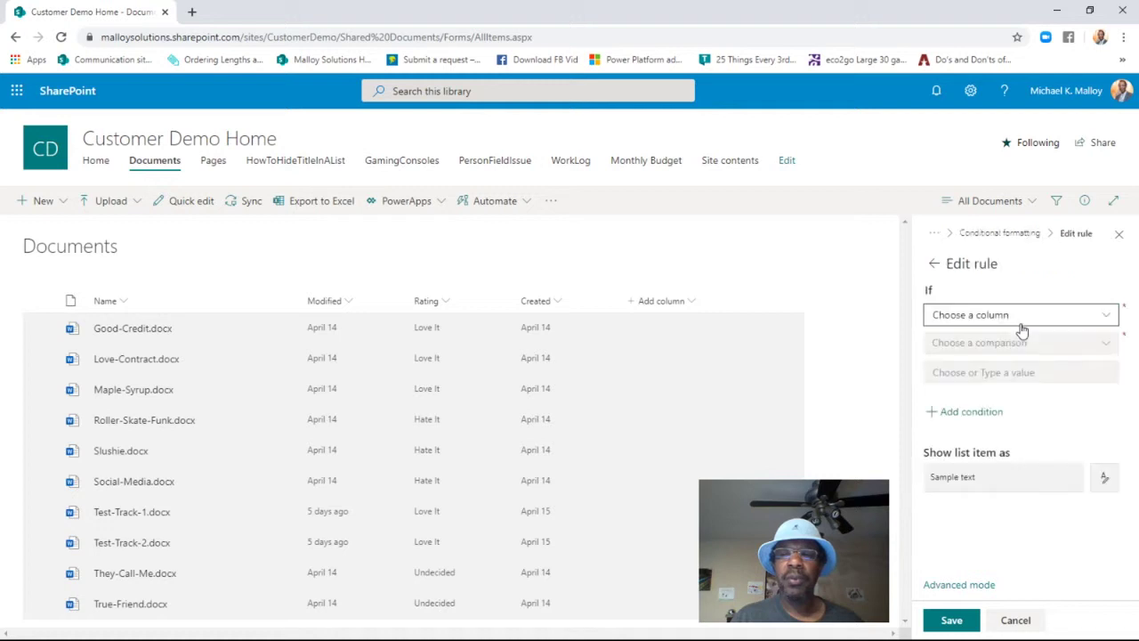
pyautogui.click(1023, 318)
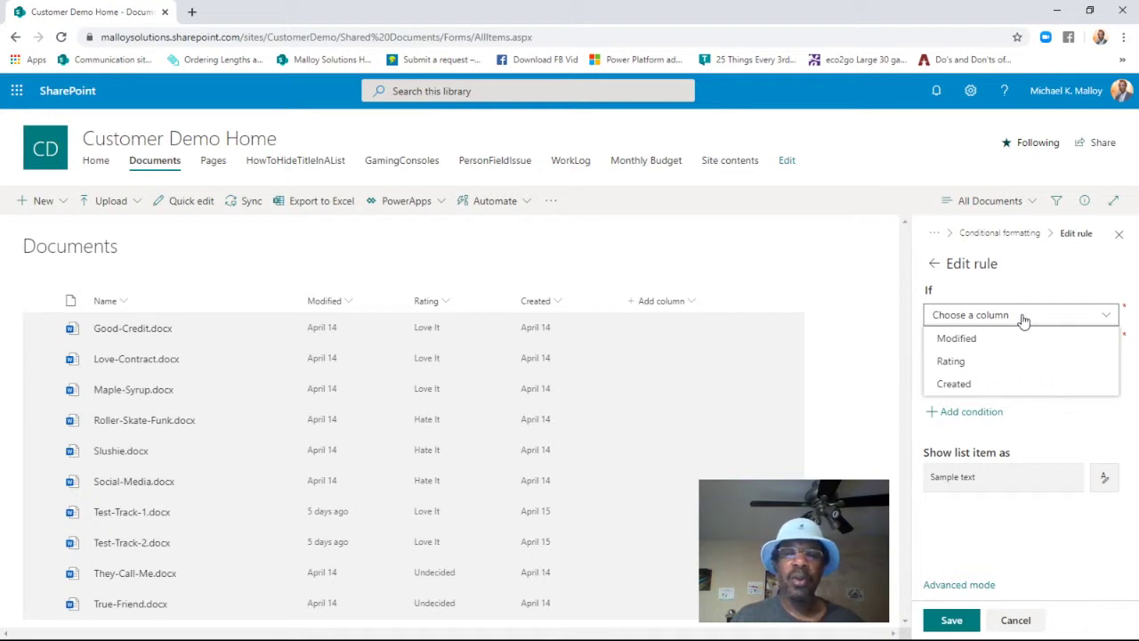
pyautogui.click(950, 361)
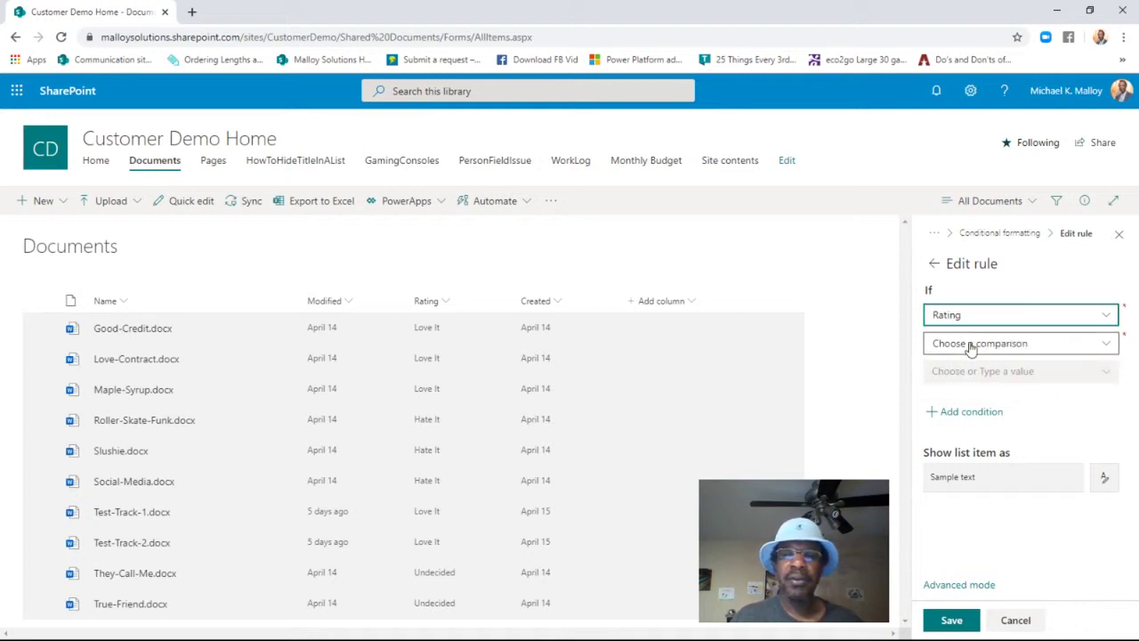
pyautogui.click(971, 346)
pyautogui.click(967, 365)
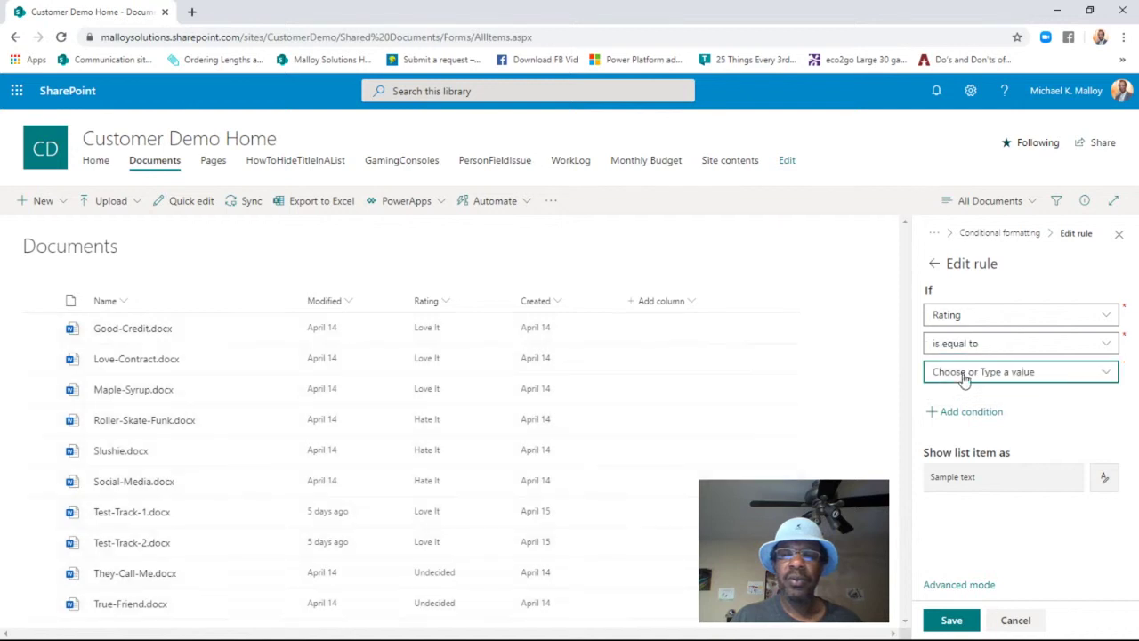
pyautogui.click(964, 379)
pyautogui.click(958, 397)
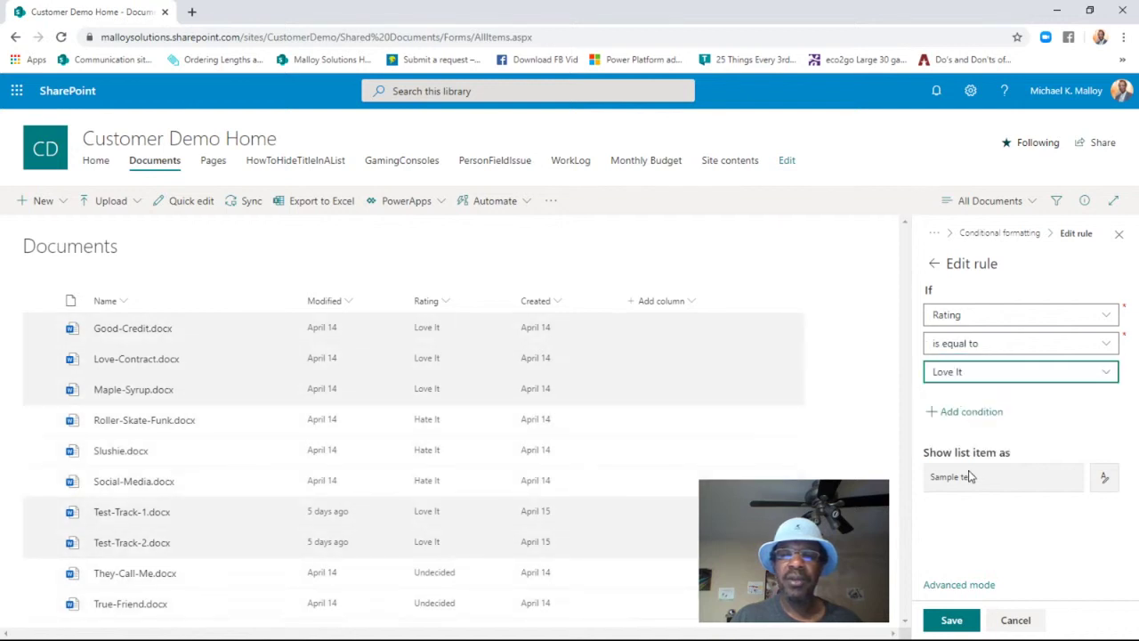
# - Style the rows matching the Love It rule with no fill and bold text
pyautogui.click(1104, 478)
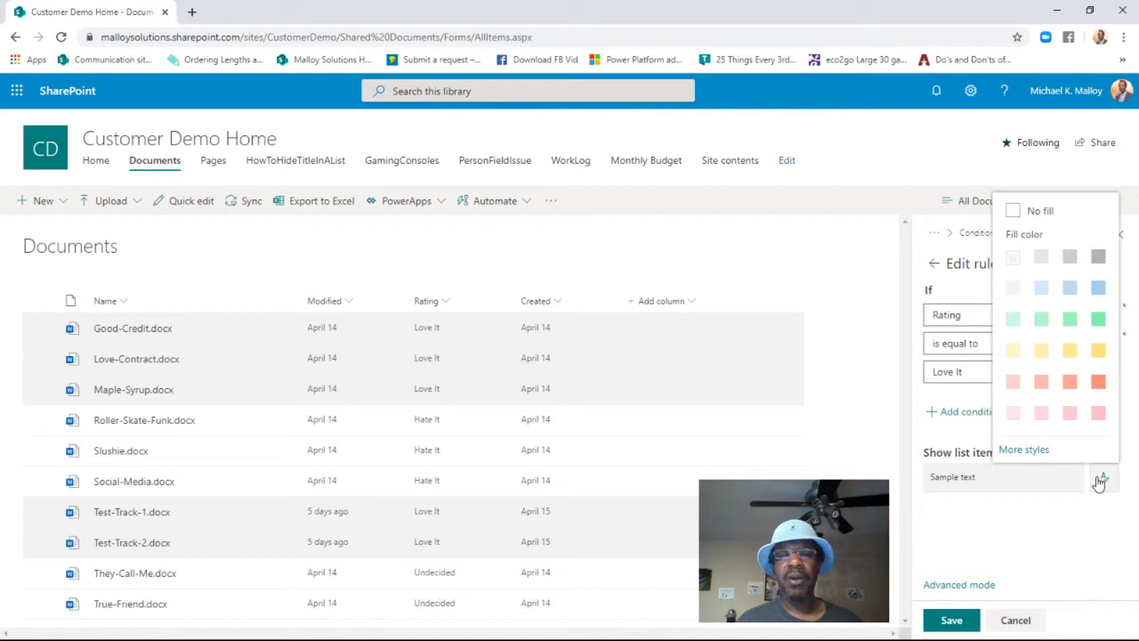
pyautogui.click(1015, 452)
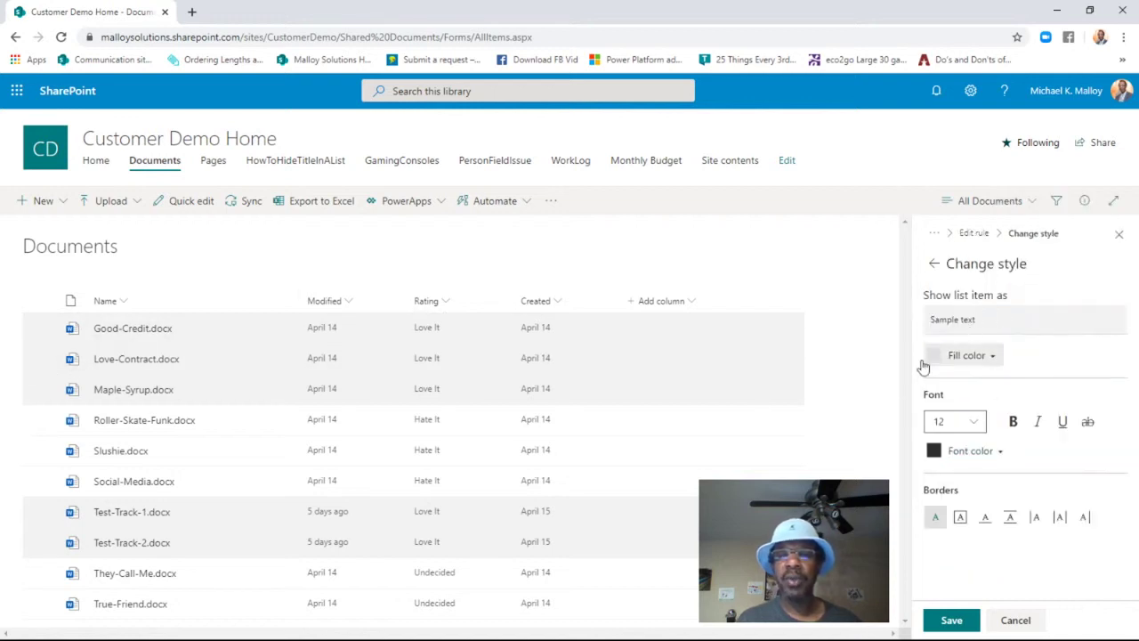
pyautogui.click(961, 355)
pyautogui.click(945, 385)
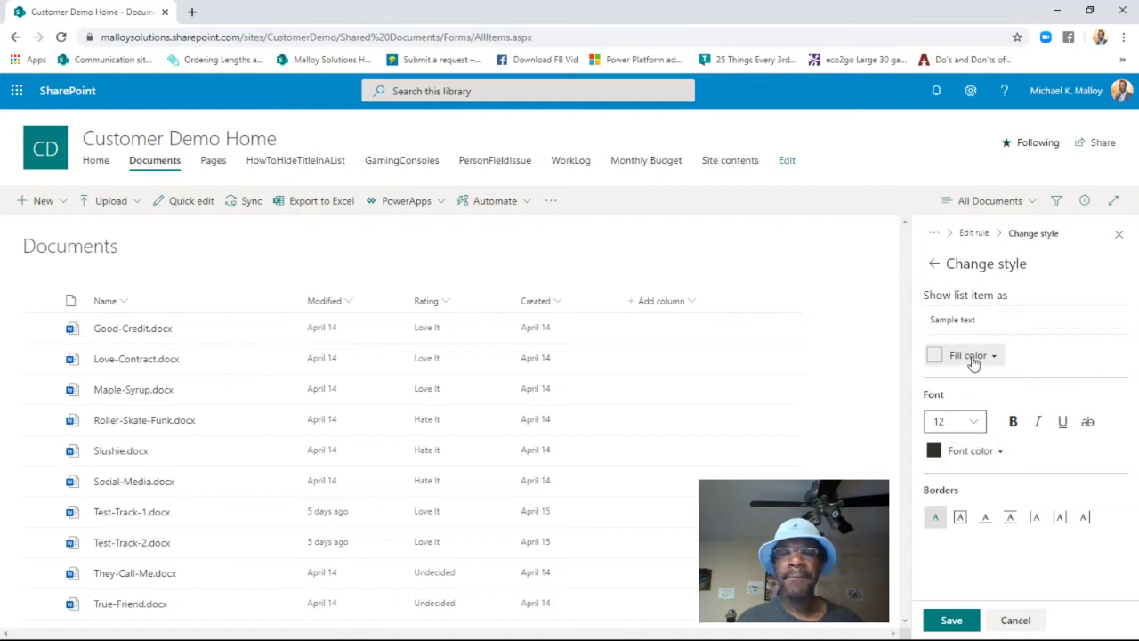
pyautogui.click(1015, 423)
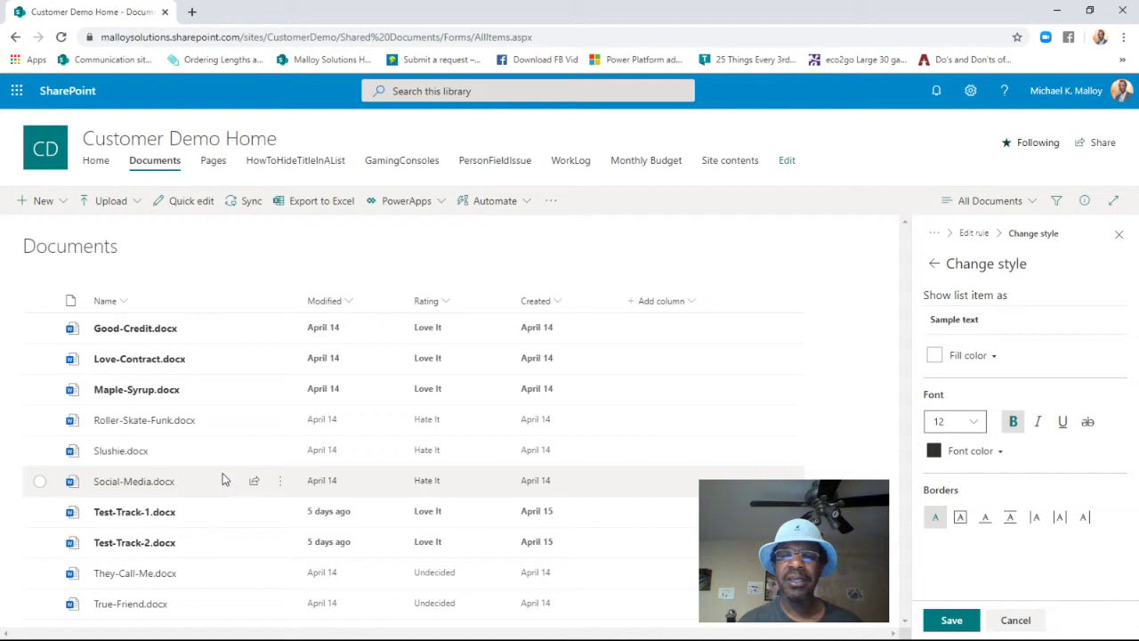
pyautogui.moveTo(223, 479)
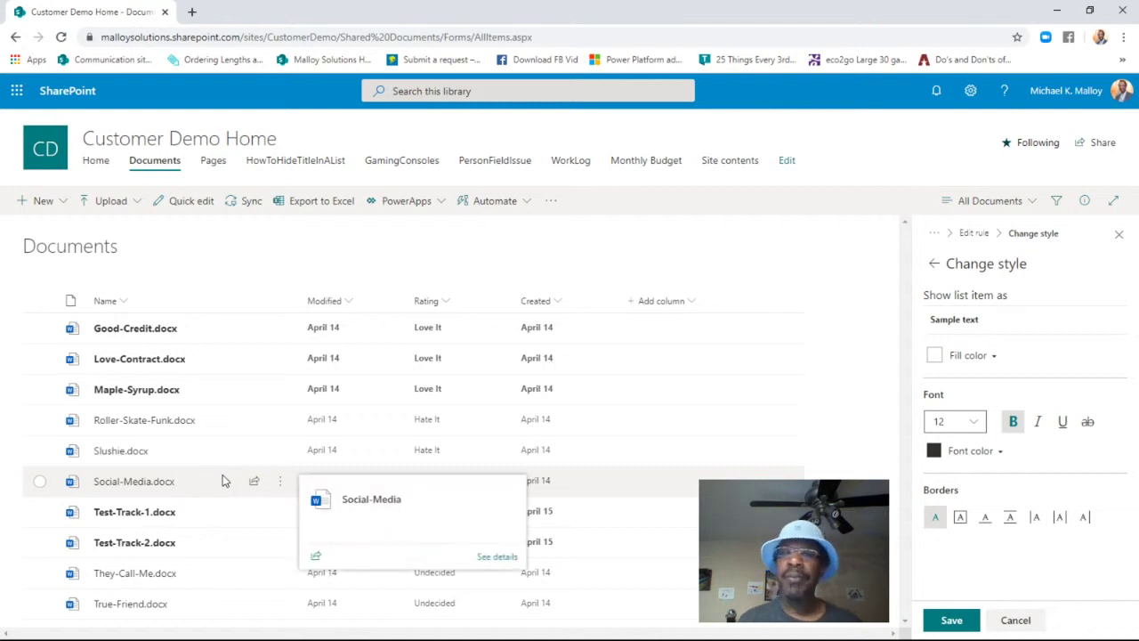